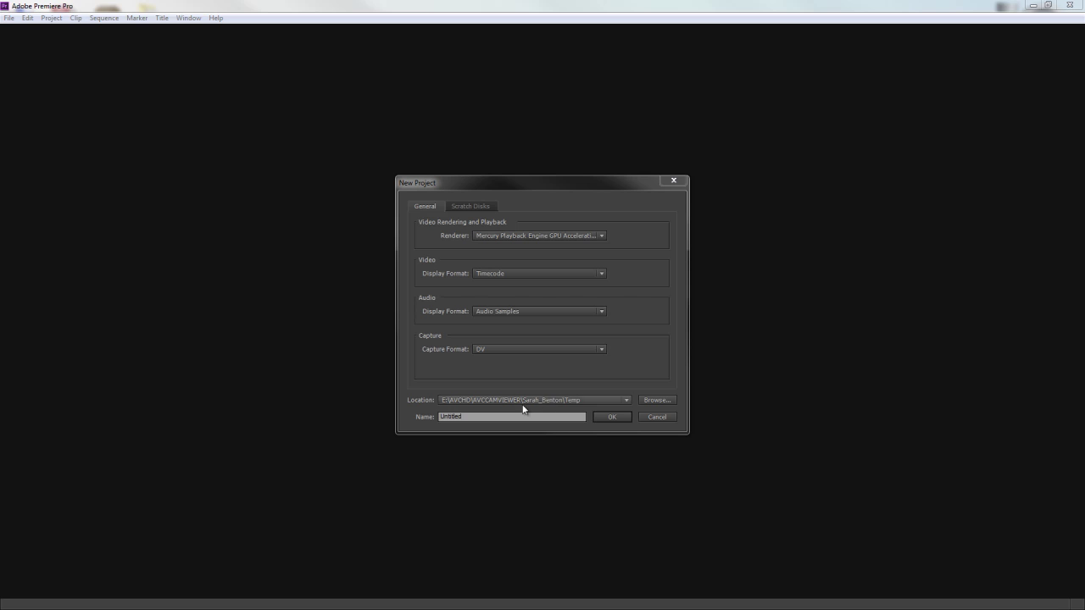
# Step: Name the new project 'Testing' and confirm its creation
pyautogui.moveTo(551, 416); pyautogui.dragTo(431, 422)
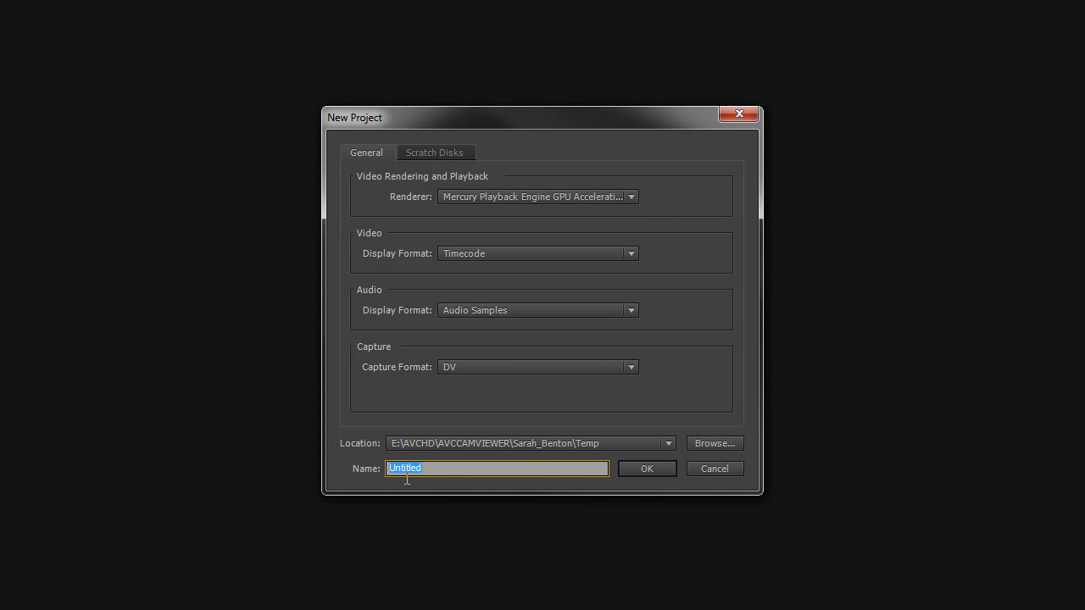
pyautogui.write('T')
pyautogui.click(645, 469)
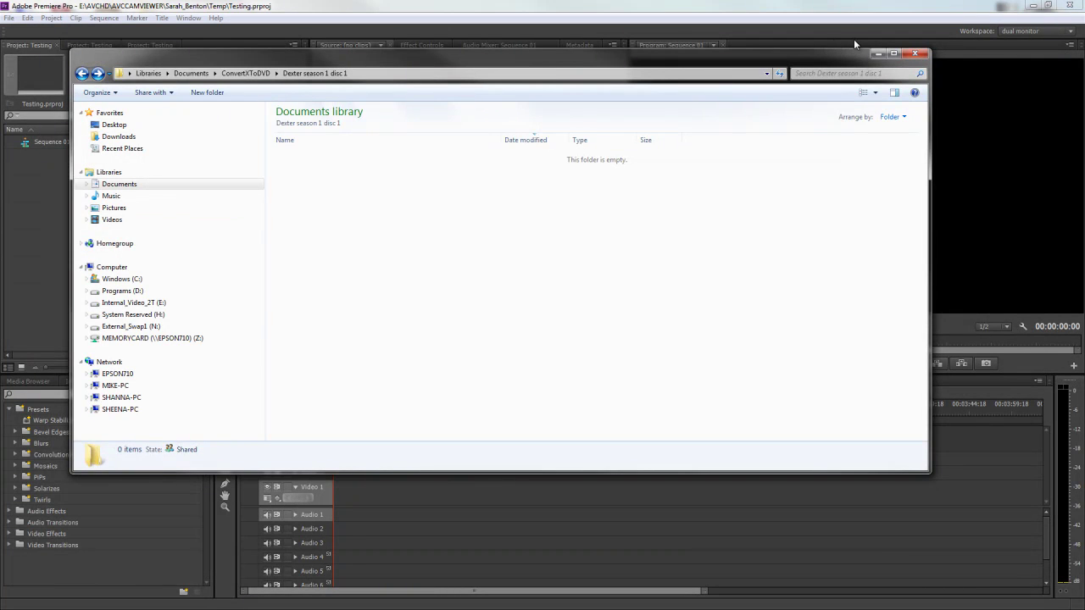
# Step: Close the empty Documents window and look through each of the four footage subfolders
pyautogui.click(913, 54)
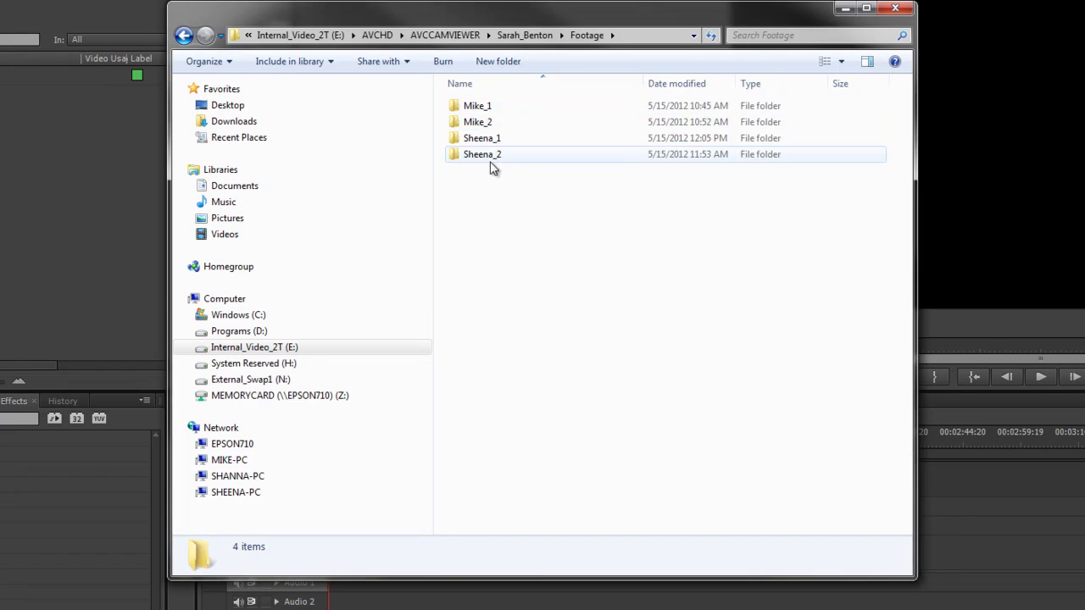
pyautogui.doubleClick(488, 105)
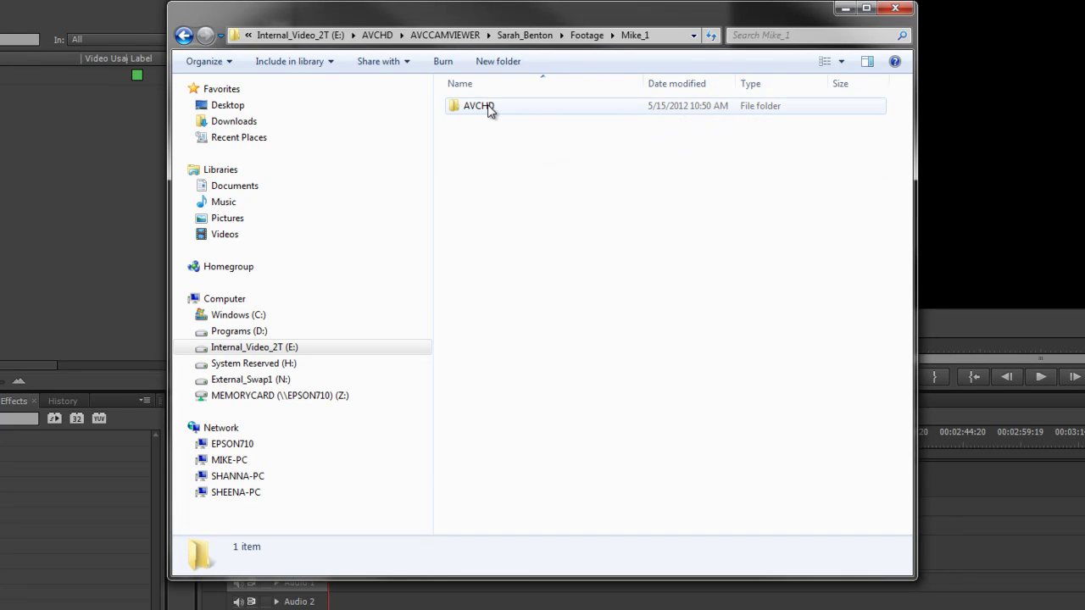
pyautogui.doubleClick(479, 108)
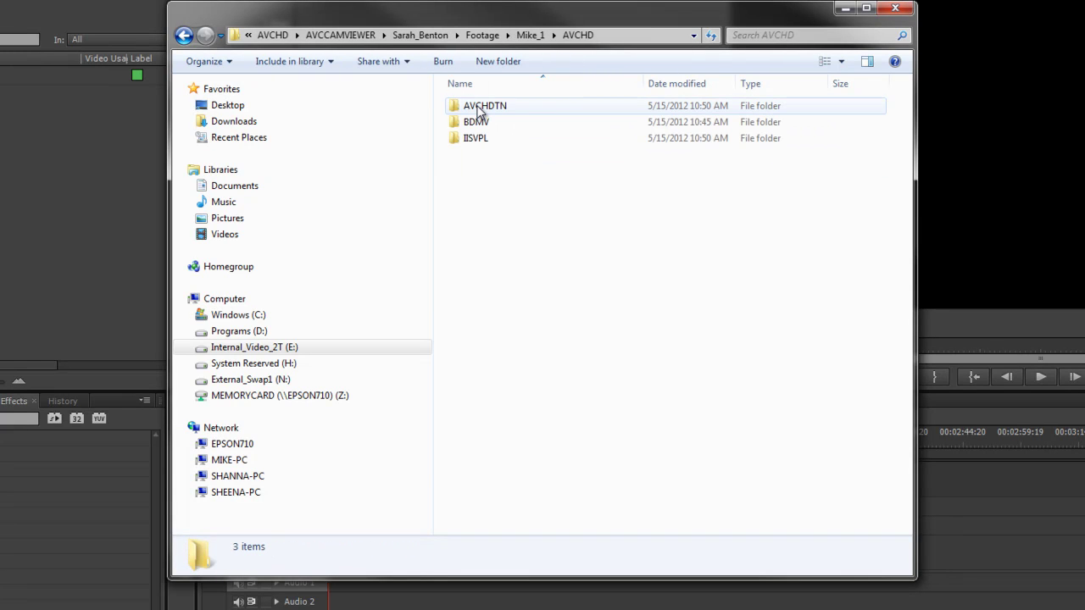
pyautogui.click(182, 37)
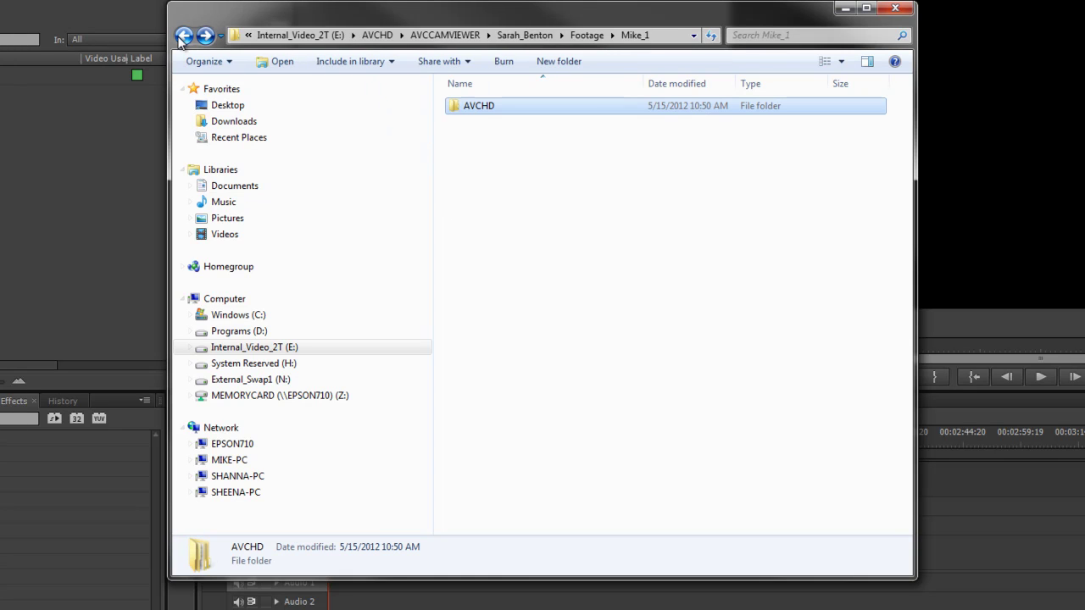
pyautogui.click(183, 36)
pyautogui.doubleClick(475, 123)
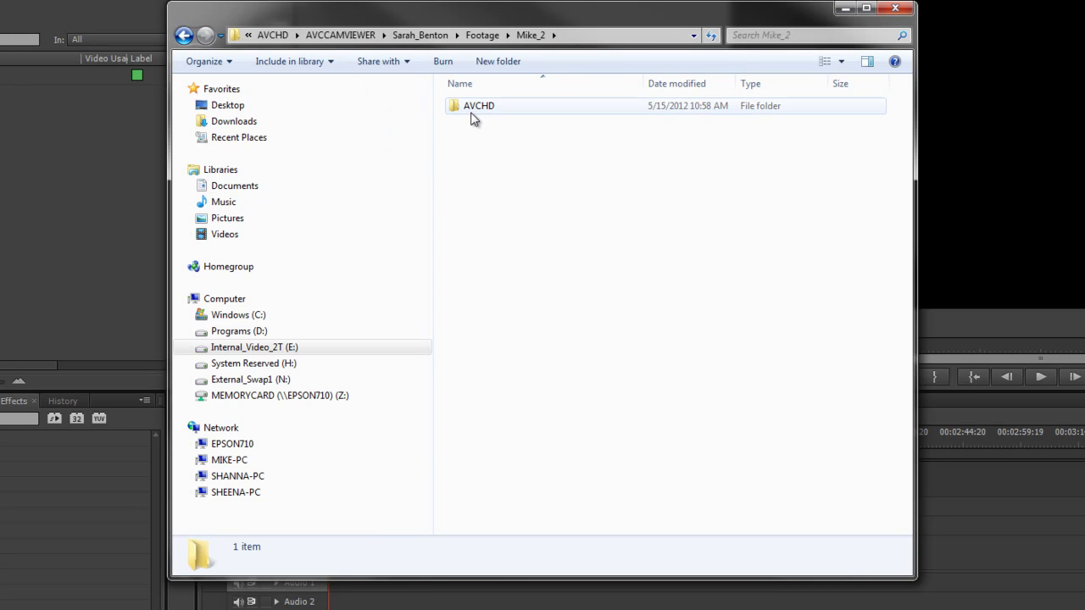
pyautogui.click(182, 37)
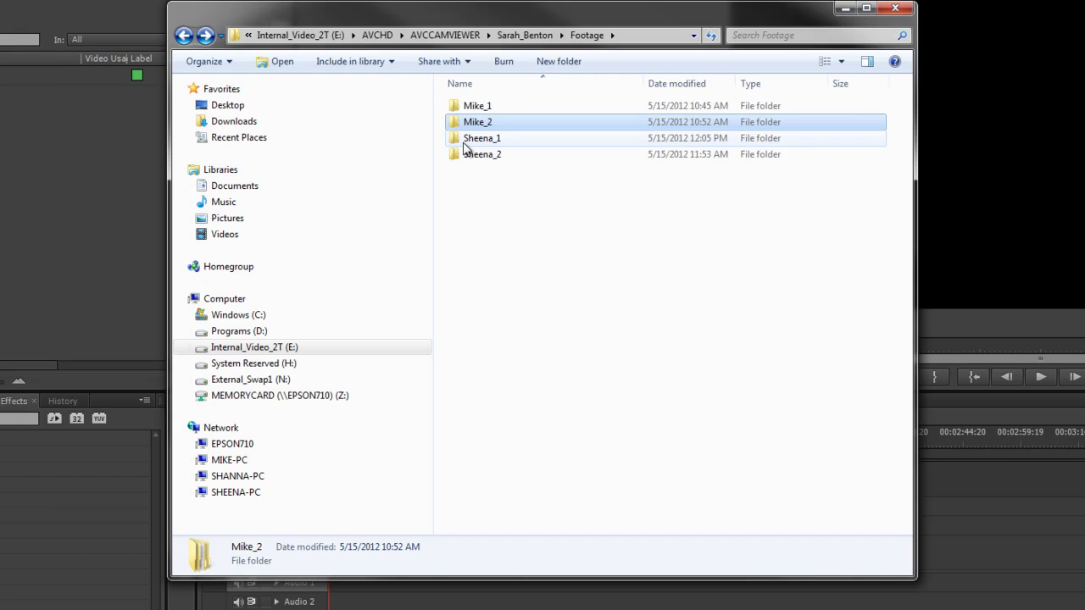
pyautogui.doubleClick(473, 139)
pyautogui.click(187, 35)
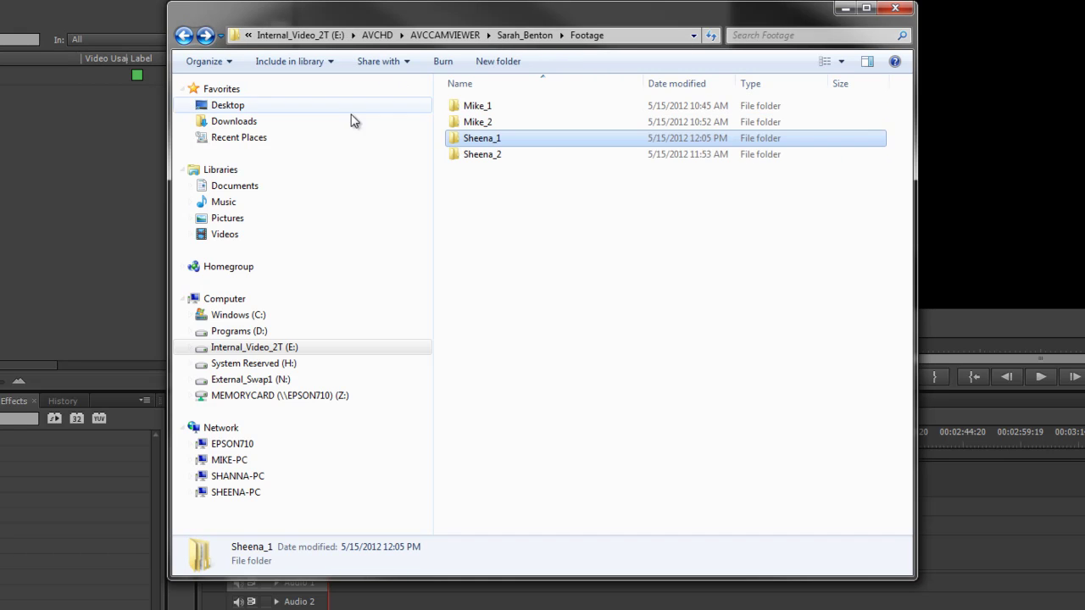
pyautogui.doubleClick(463, 154)
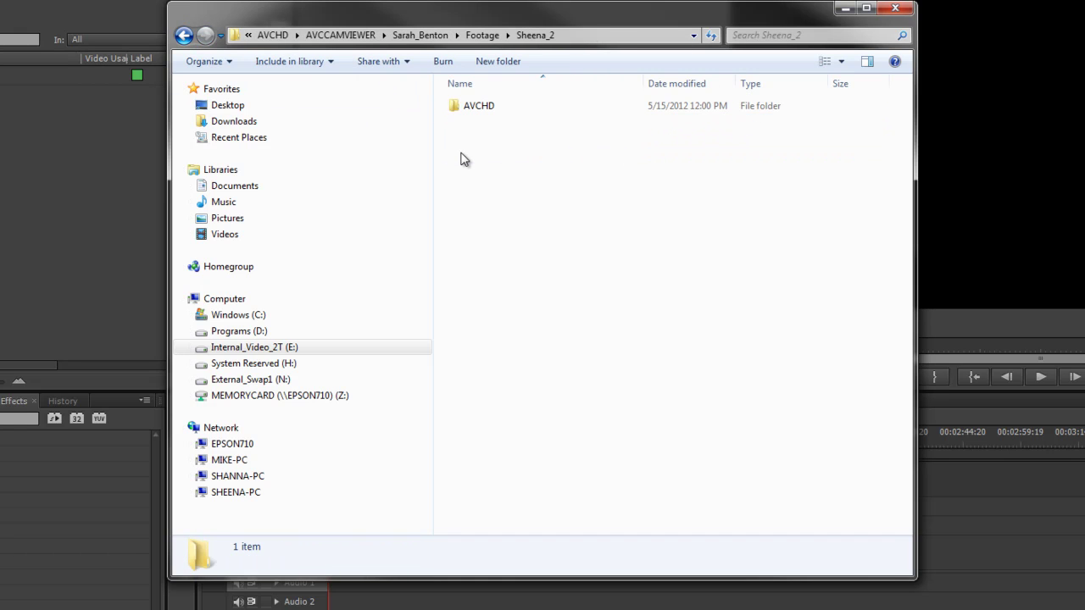
pyautogui.click(184, 36)
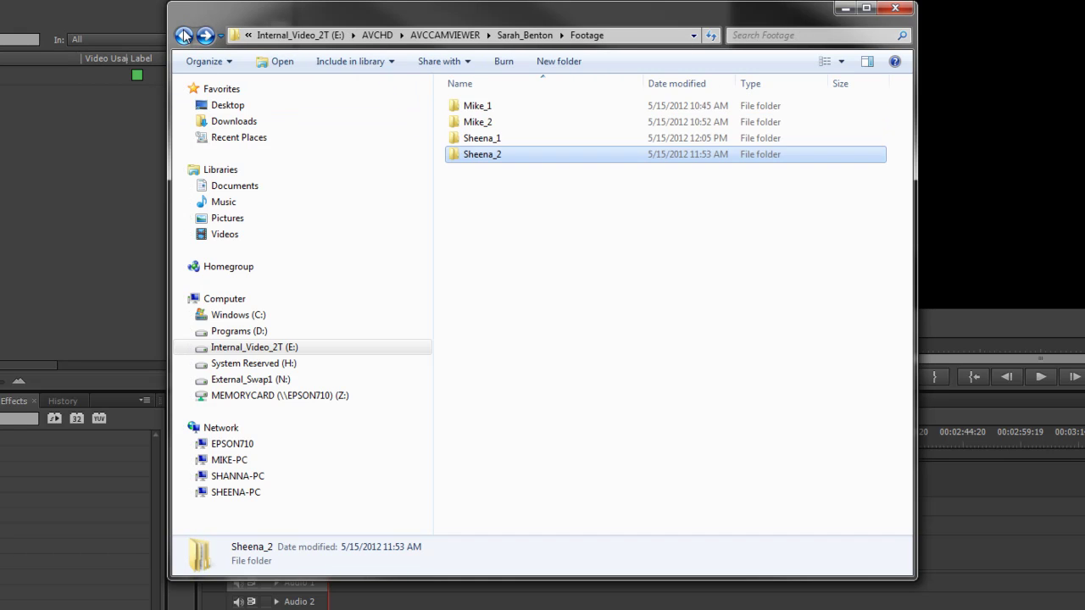
# Step: Check another client's Footage\GH2_1 folder, then return to the AVCCAMVIEWER folder
pyautogui.click(449, 35)
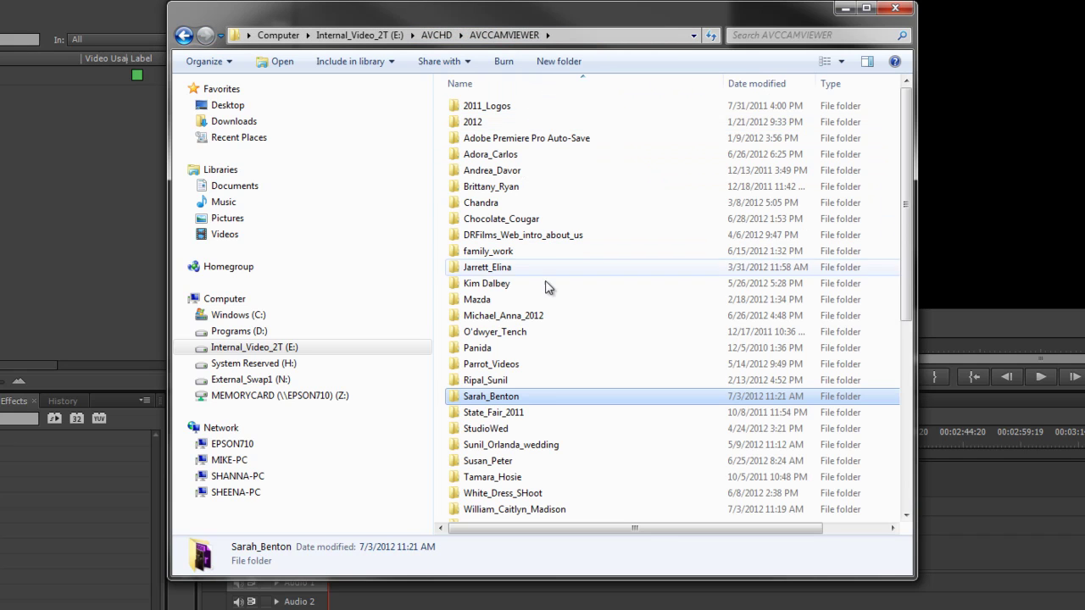
pyautogui.doubleClick(484, 317)
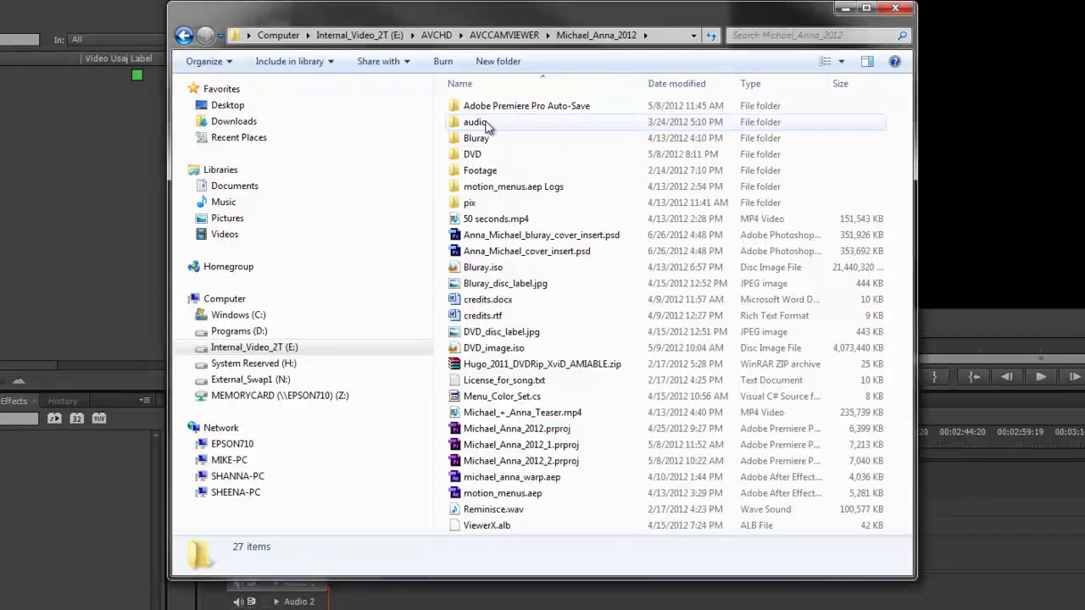
pyautogui.doubleClick(488, 174)
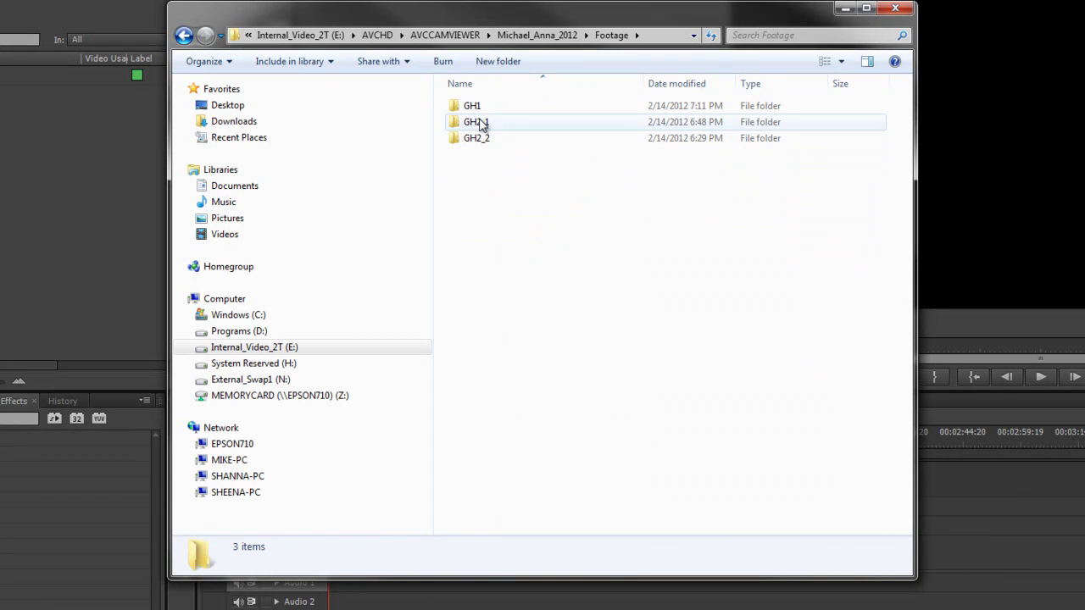
pyautogui.doubleClick(488, 127)
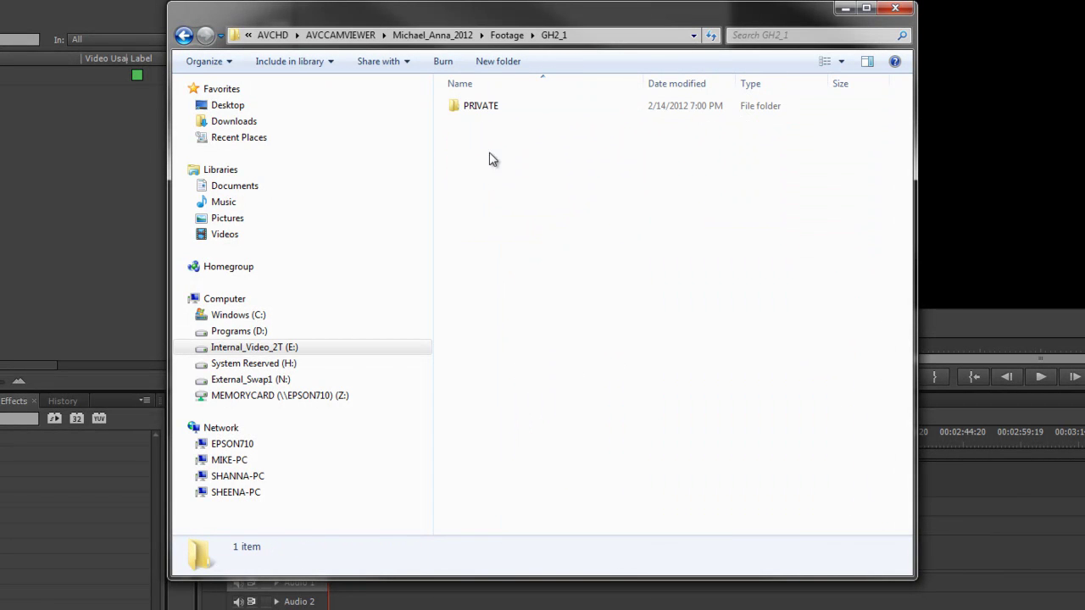
pyautogui.click(184, 36)
pyautogui.click(184, 36)
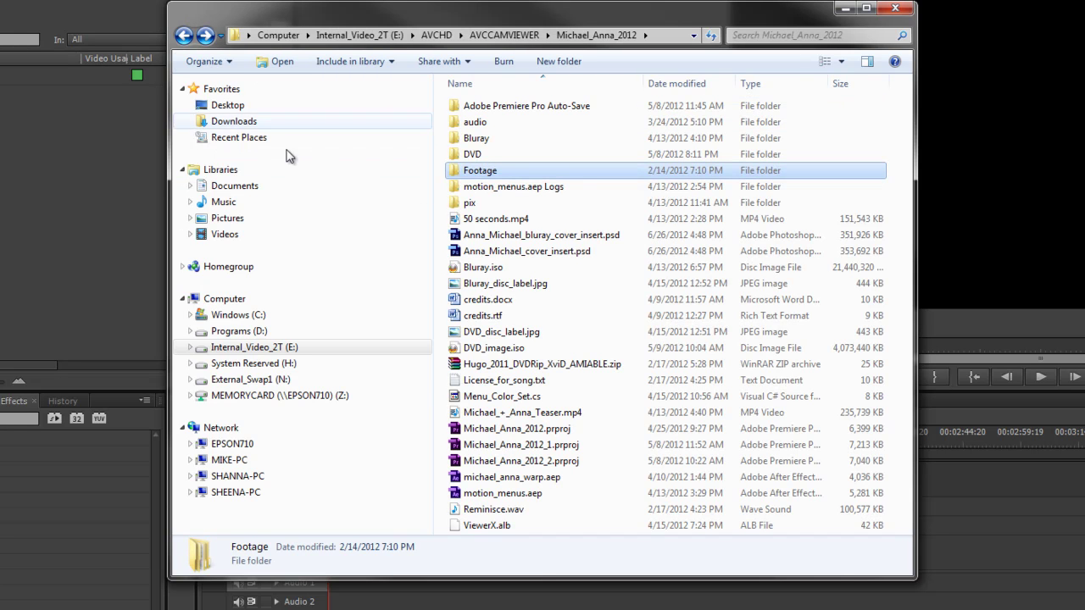
pyautogui.click(185, 37)
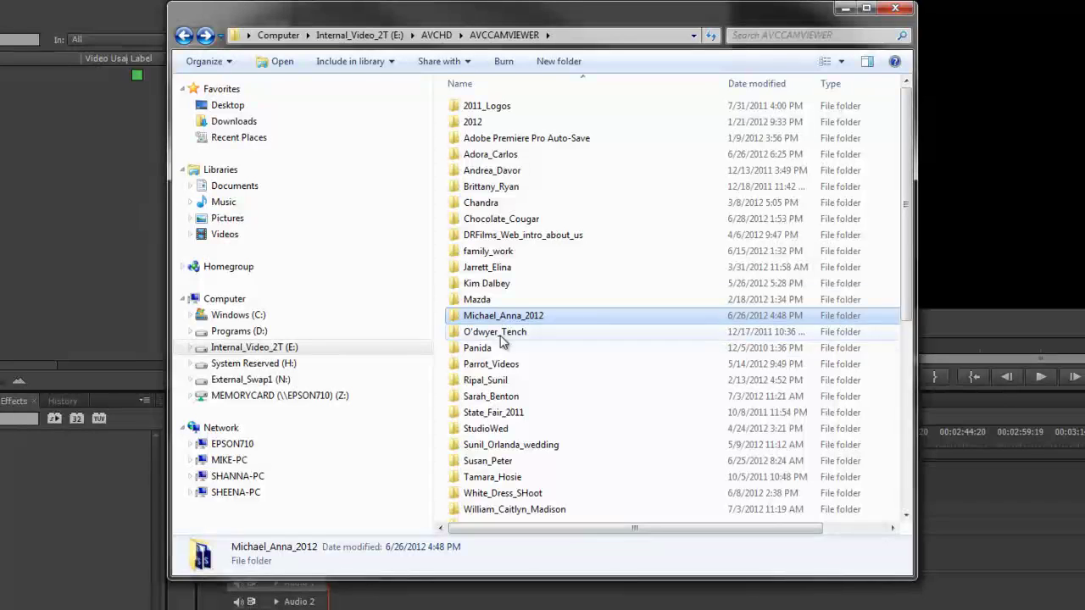
pyautogui.scroll(-2, 508, 399)
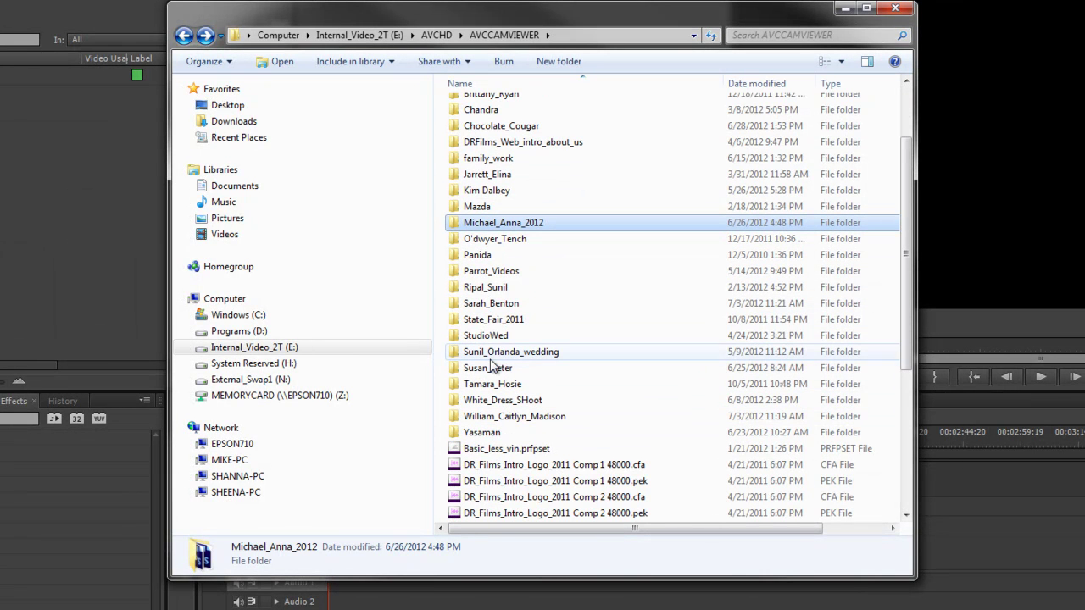
# Step: Open the client project's Footage folder and its first camera subfolder
pyautogui.doubleClick(497, 303)
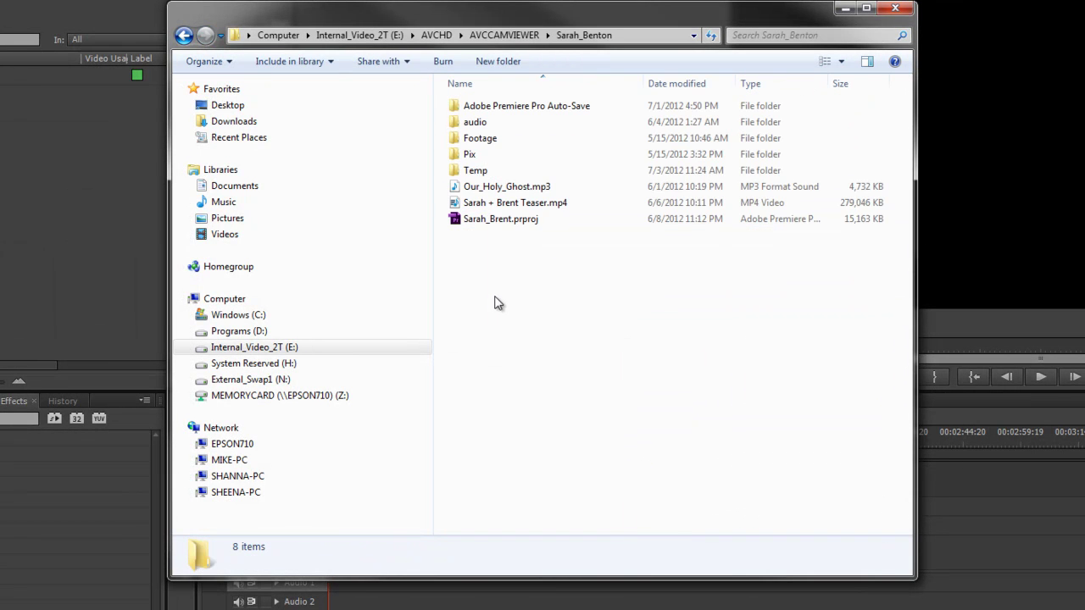
pyautogui.doubleClick(473, 139)
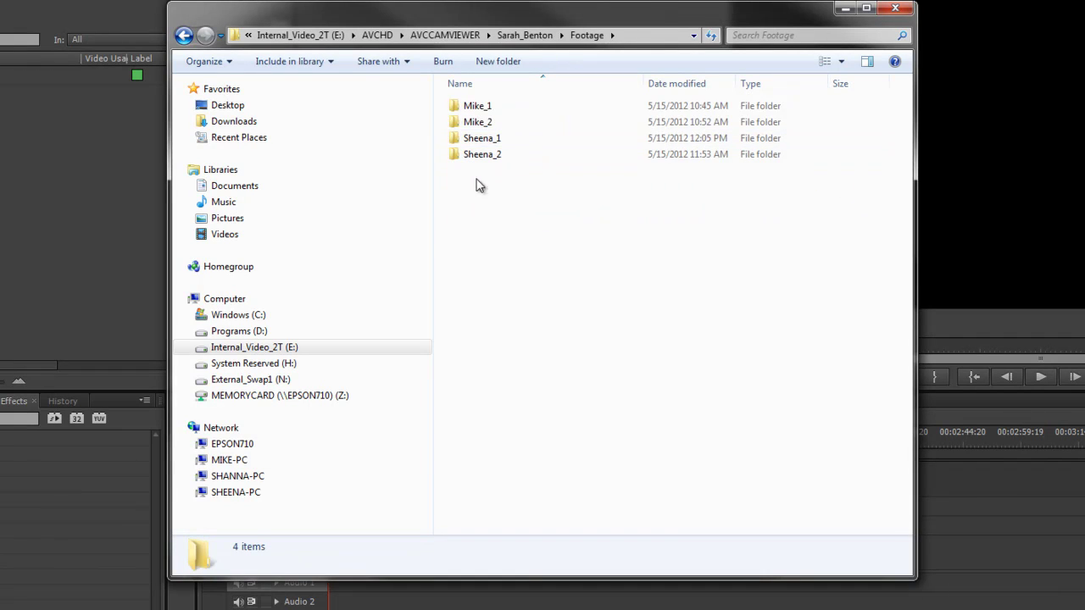
pyautogui.doubleClick(481, 110)
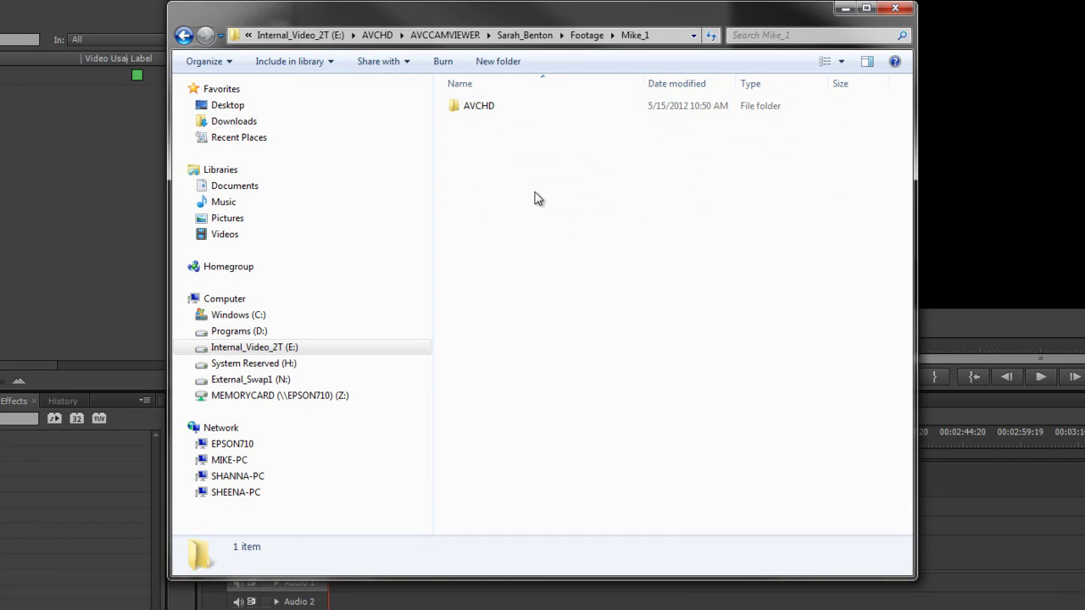
pyautogui.click(184, 35)
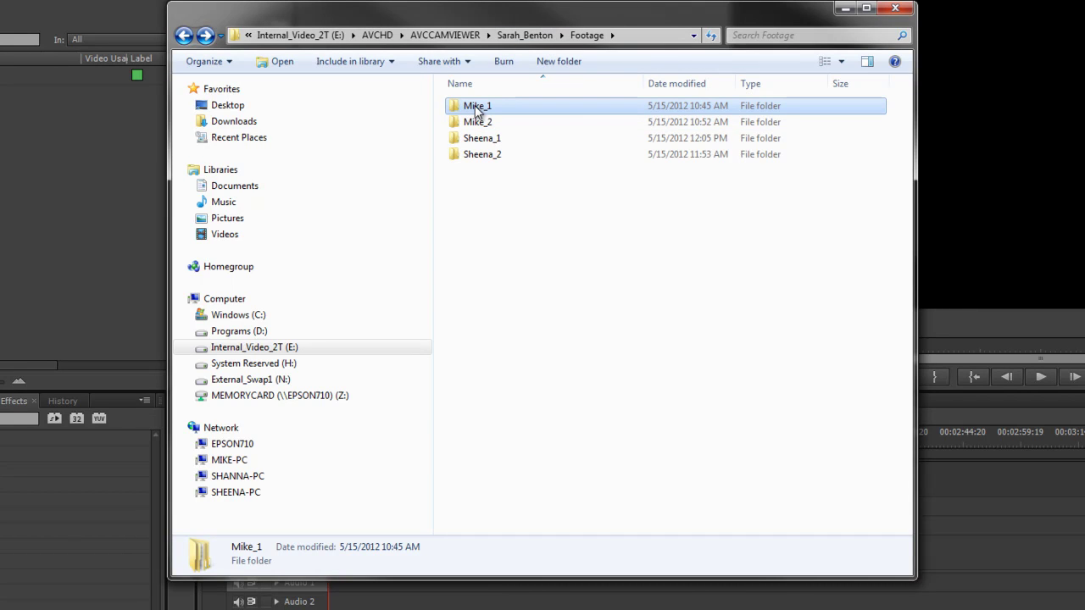
pyautogui.moveTo(481, 112)
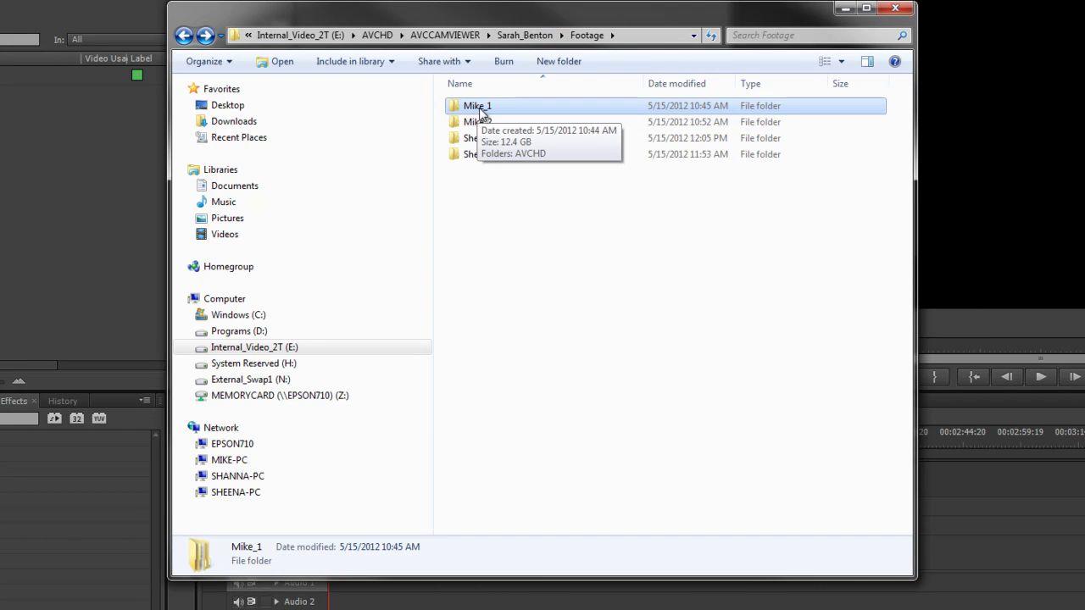
pyautogui.doubleClick(480, 111)
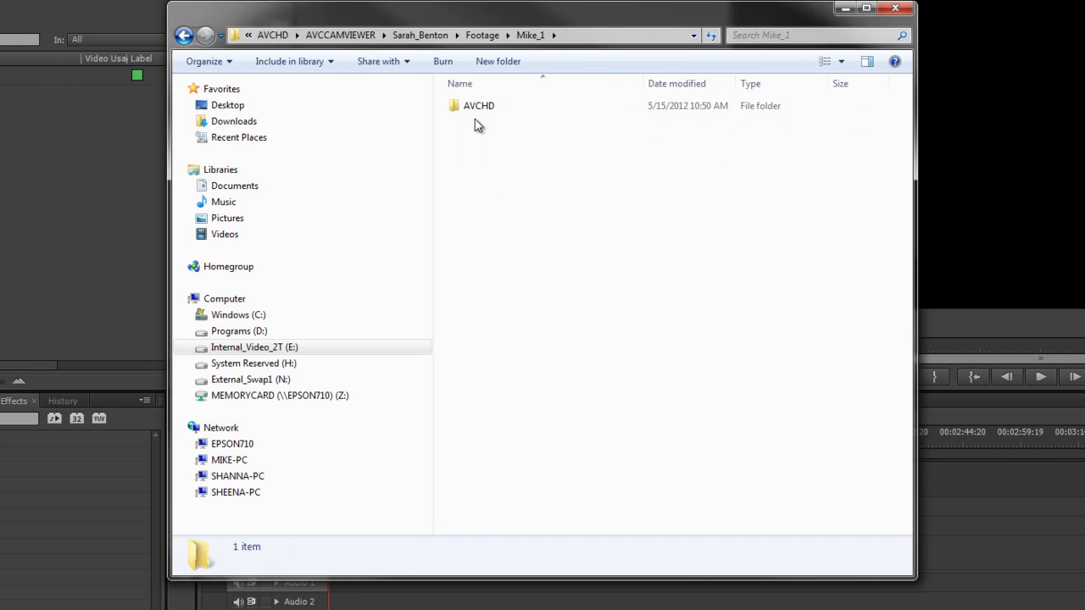
# Step: Check the AVCHD folder's properties (12.4 GB), then return to the Footage folder
pyautogui.rightClick(479, 108)
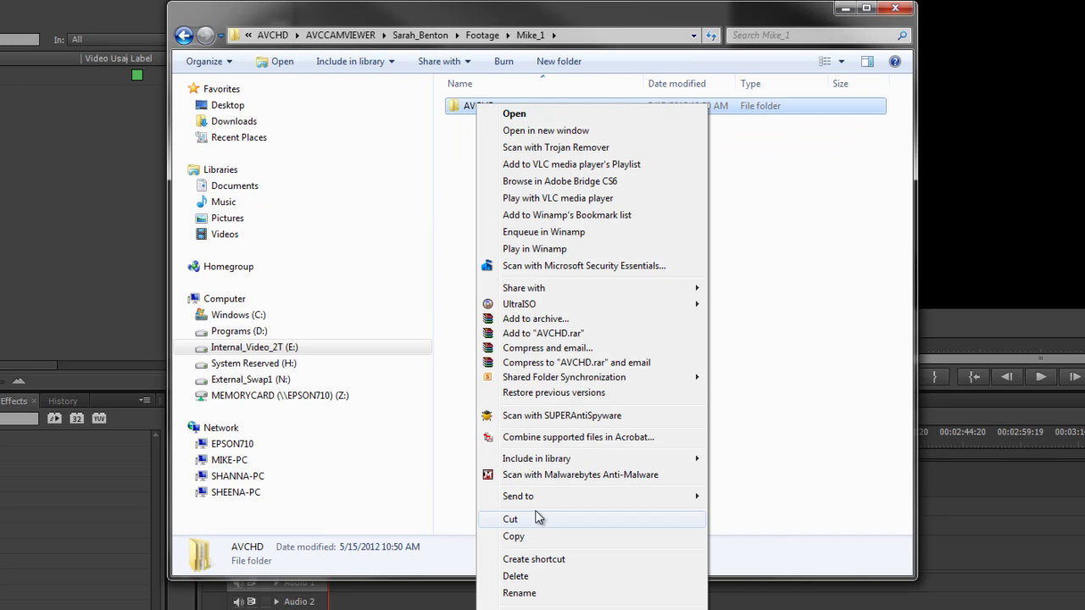
pyautogui.press('r')
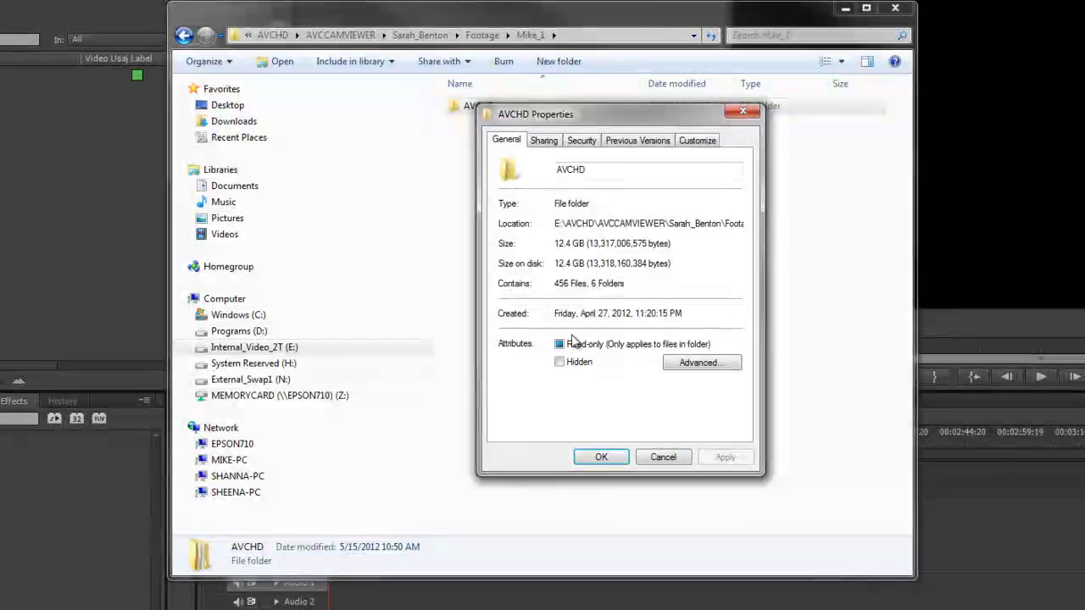
pyautogui.click(602, 457)
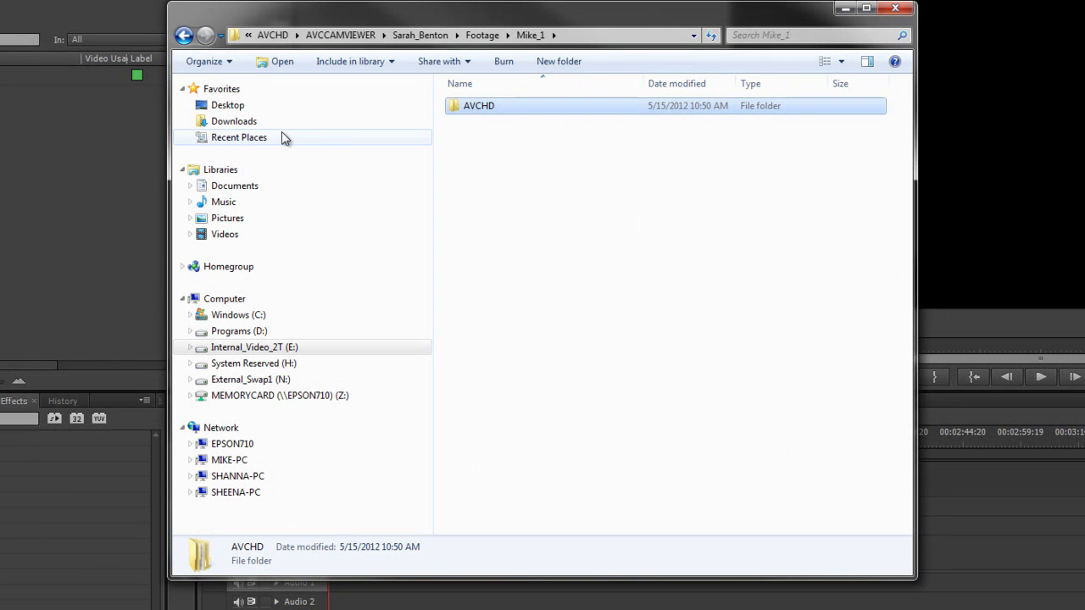
pyautogui.click(183, 37)
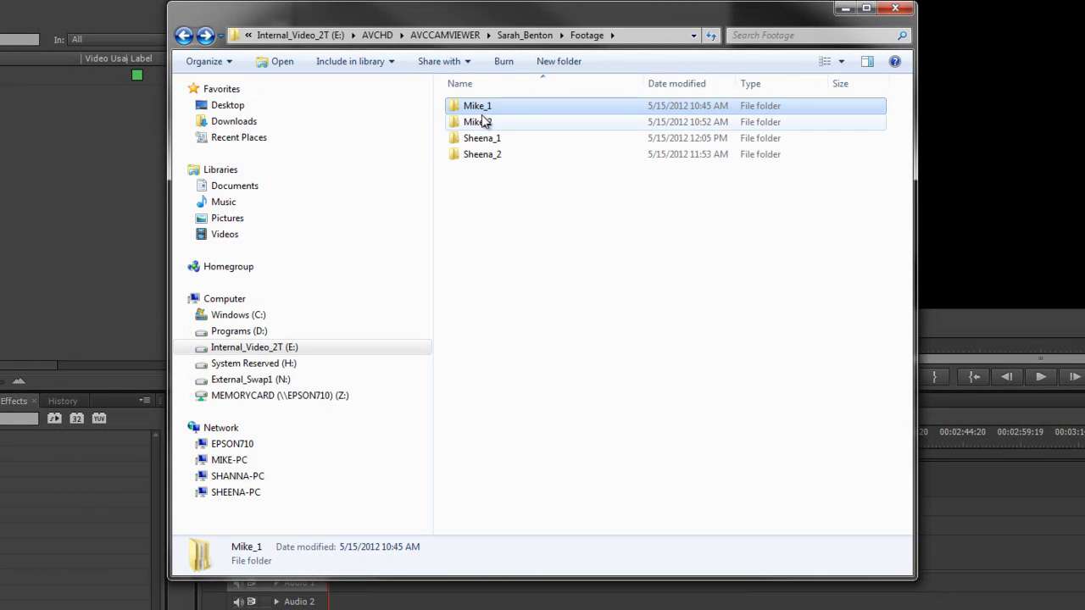
pyautogui.moveTo(483, 114)
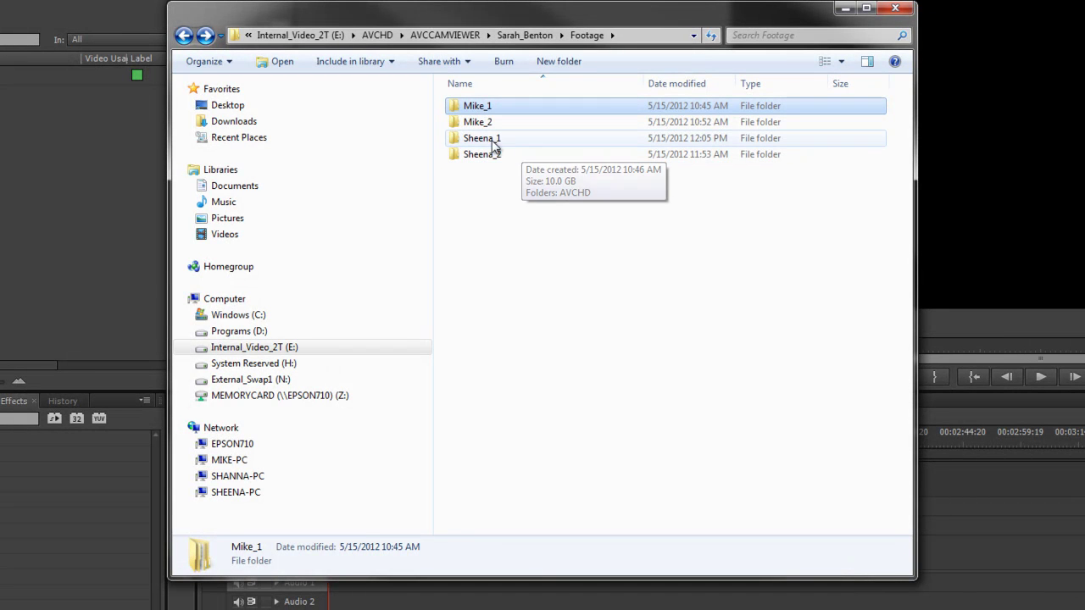
# Step: Move Explorer aside and select the Mike_1 folder for import into Premiere
pyautogui.moveTo(568, 11)
pyautogui.mouseDown()
pyautogui.moveTo(499, 13)
pyautogui.moveTo(279, 58)
pyautogui.moveTo(452, 40)
pyautogui.moveTo(581, 10)
pyautogui.mouseUp()
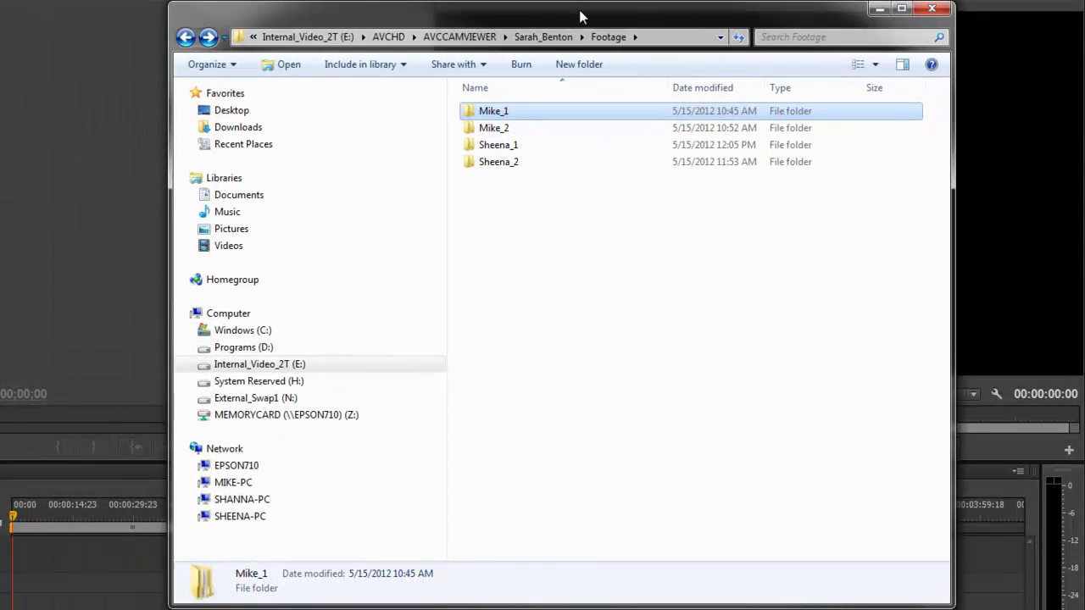
pyautogui.click(482, 114)
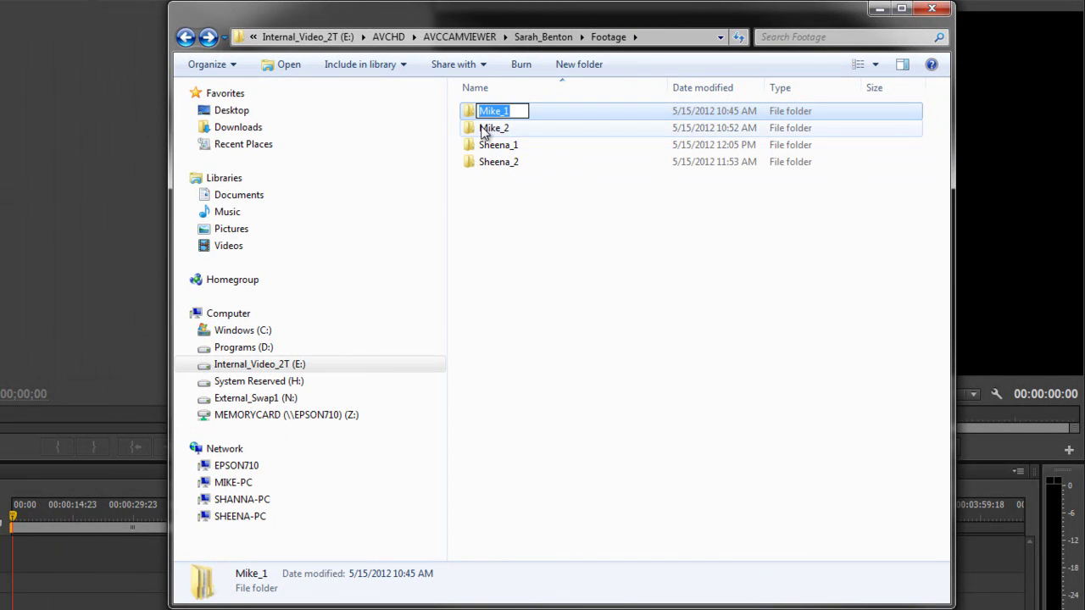
pyautogui.click(483, 135)
pyautogui.click(470, 118)
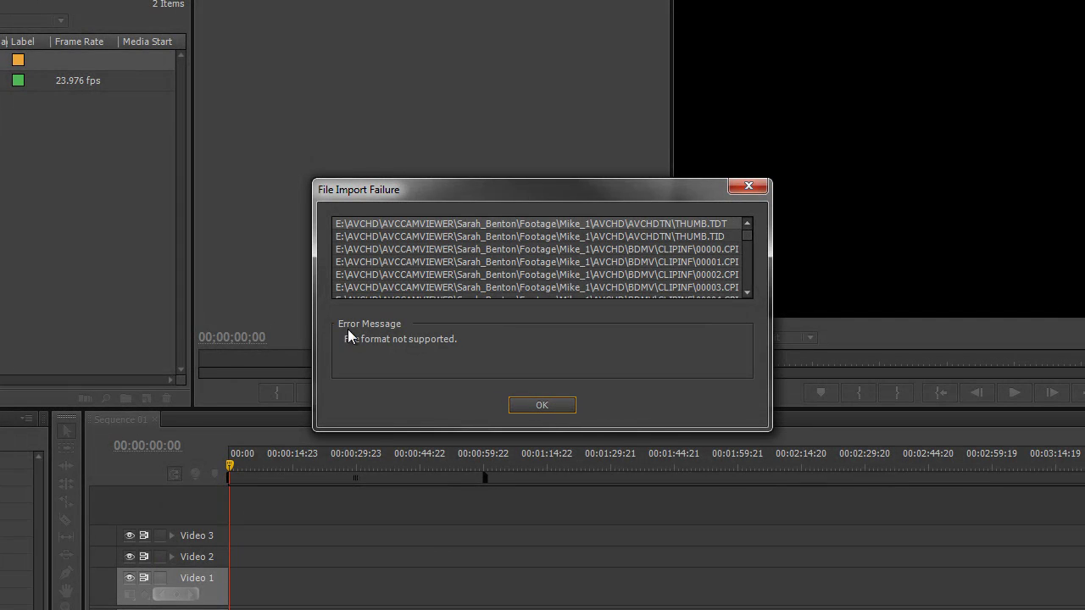
# Step: Dismiss the import failure, expand Mike_1, inspect clip 00156.MTS, and switch to Icon View
pyautogui.click(542, 404)
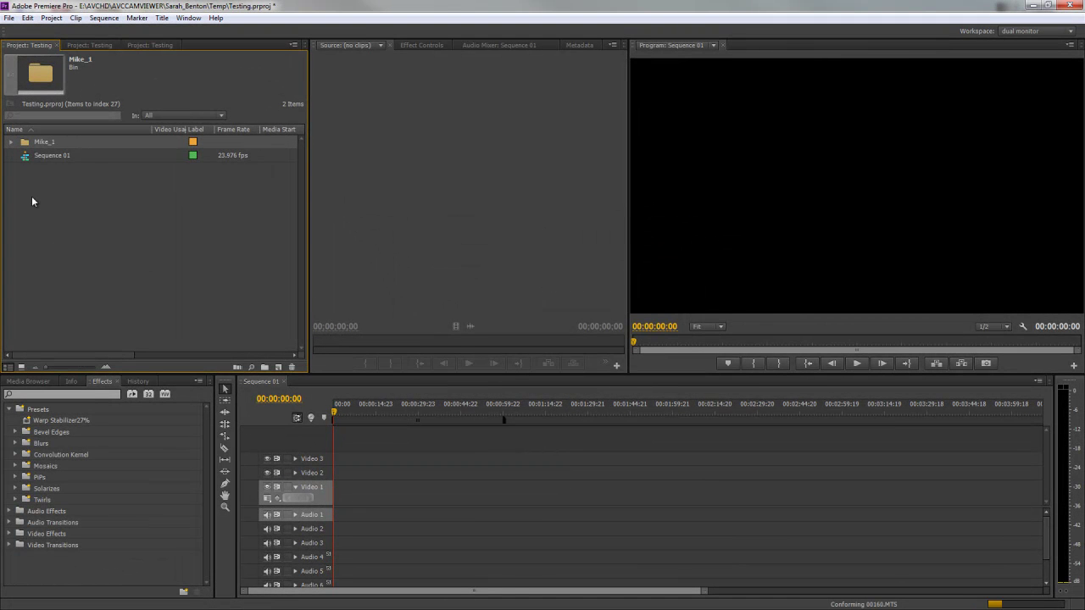
pyautogui.click(11, 145)
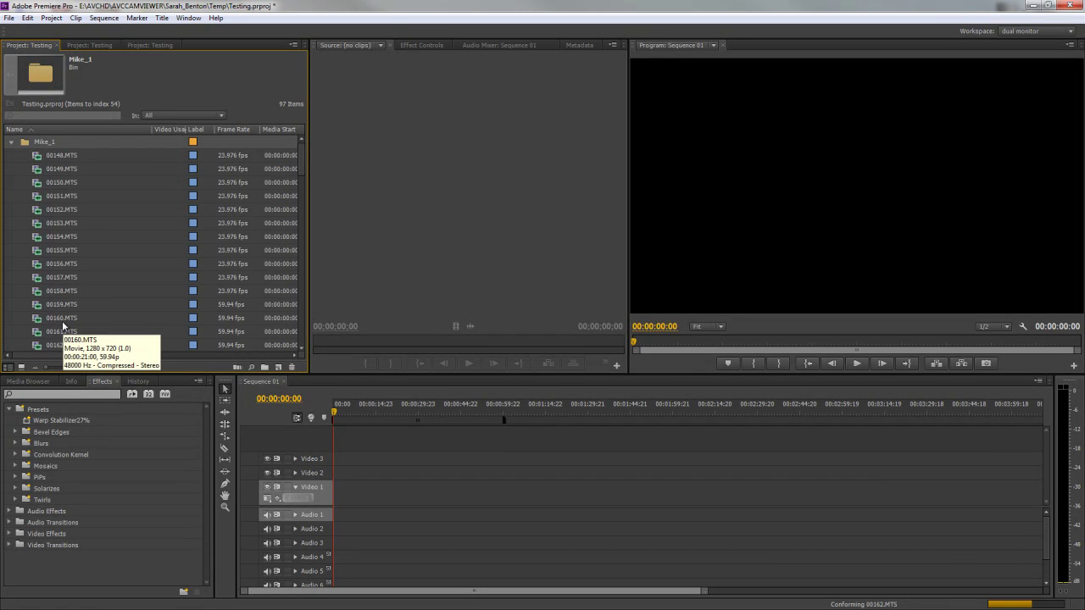
pyautogui.click(38, 267)
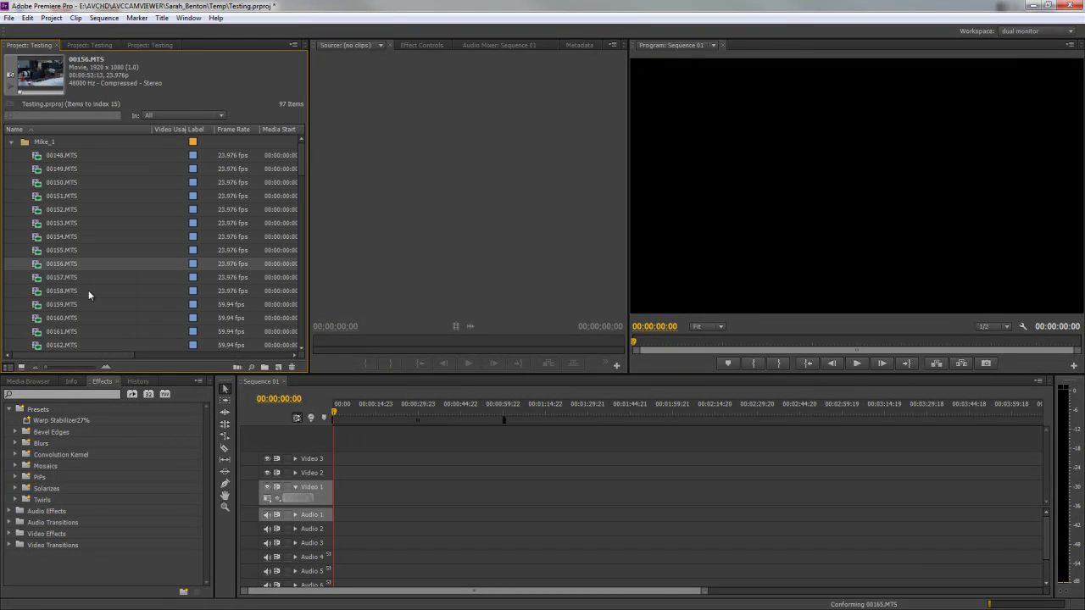
pyautogui.scroll(-1, 81, 282)
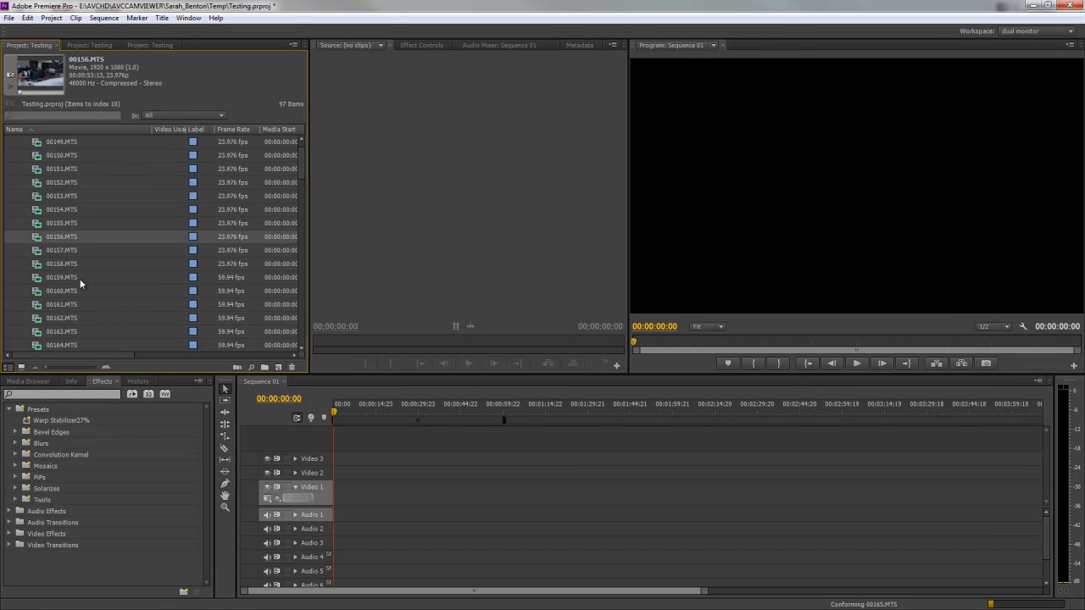
pyautogui.click(21, 368)
# Step: Open the Mike_1 bin, dock it as a Project panel tab, and browse its thumbnails
pyautogui.doubleClick(154, 182)
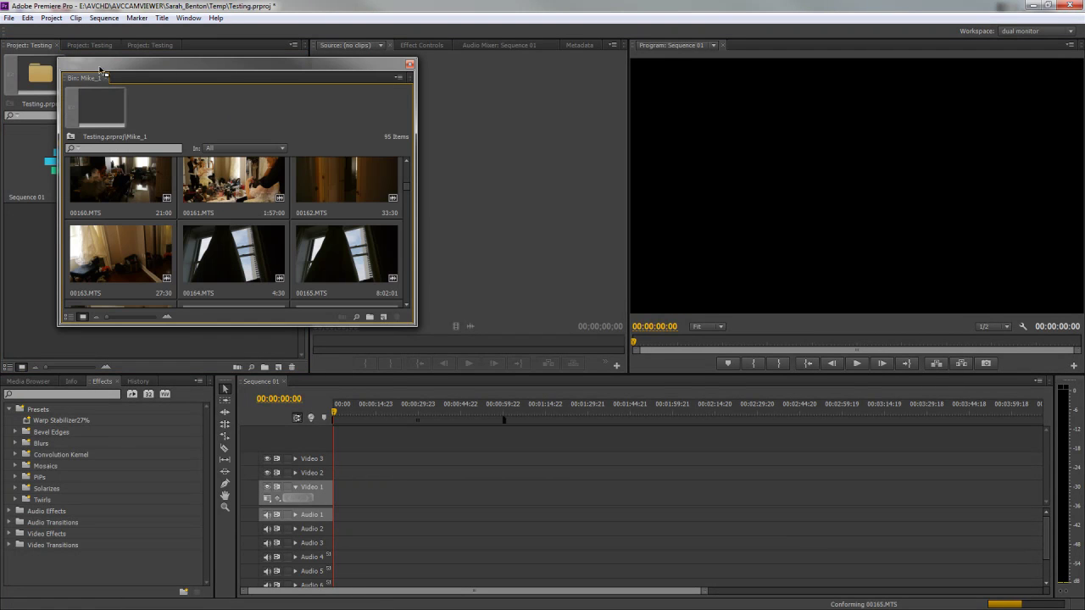
pyautogui.moveTo(100, 78); pyautogui.dragTo(128, 51)
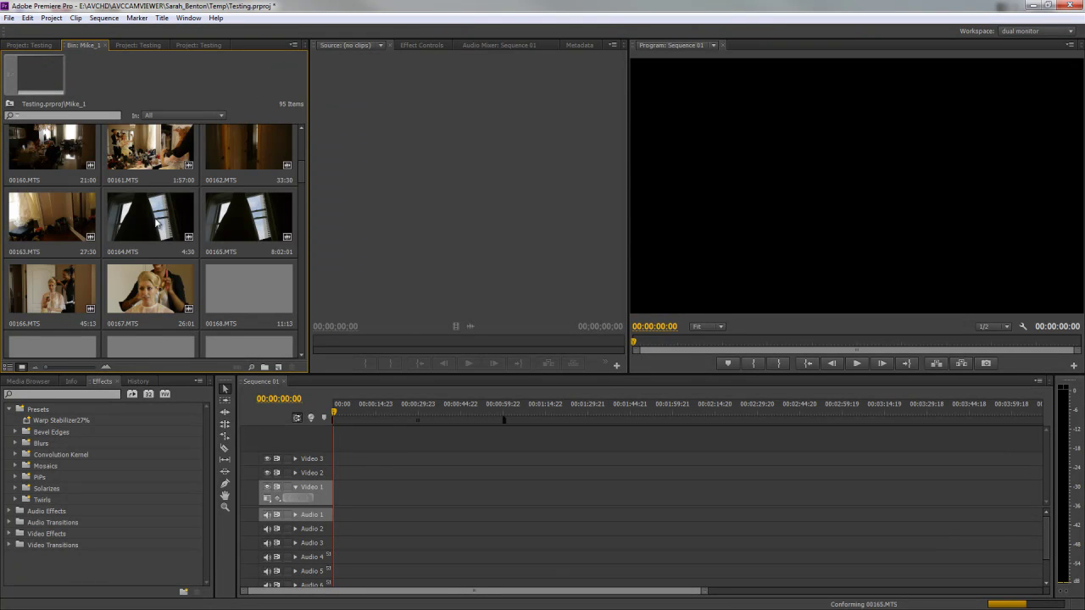
pyautogui.scroll(-10, 157, 223)
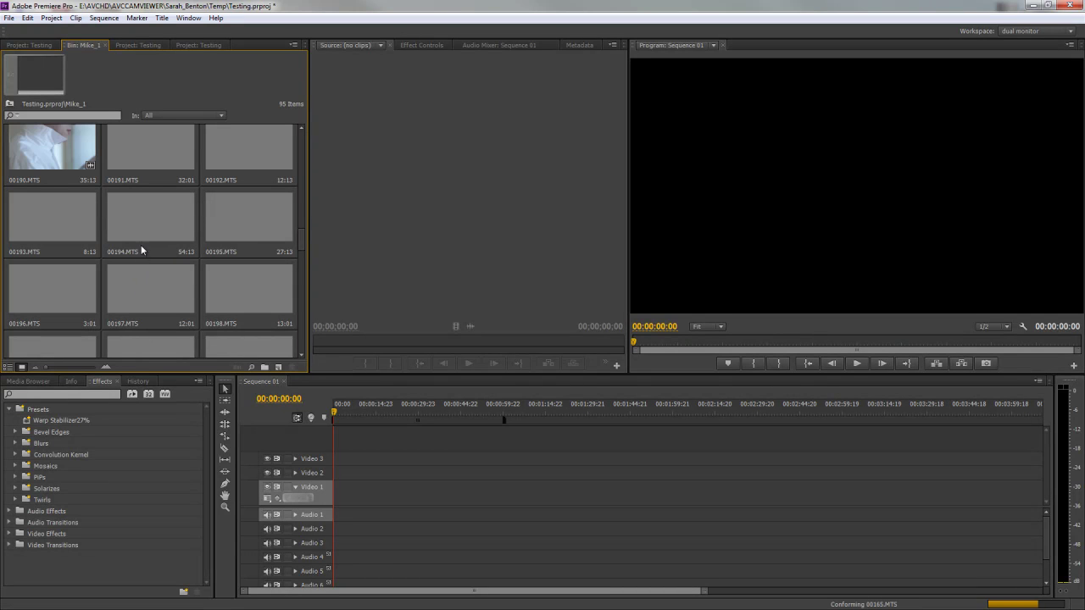
pyautogui.scroll(-2, 169, 244)
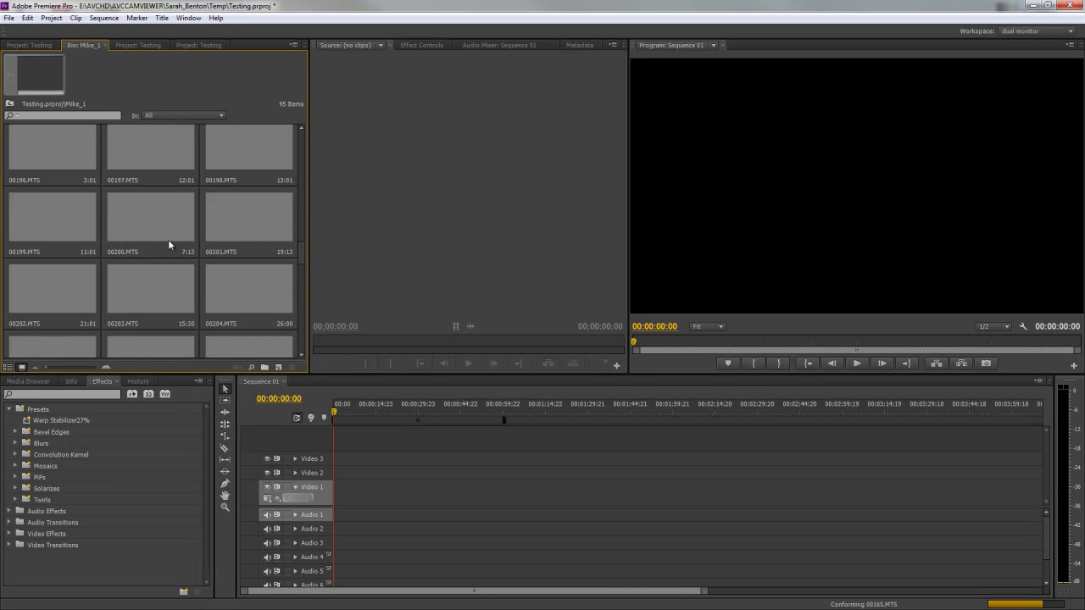
pyautogui.scroll(-2, 170, 243)
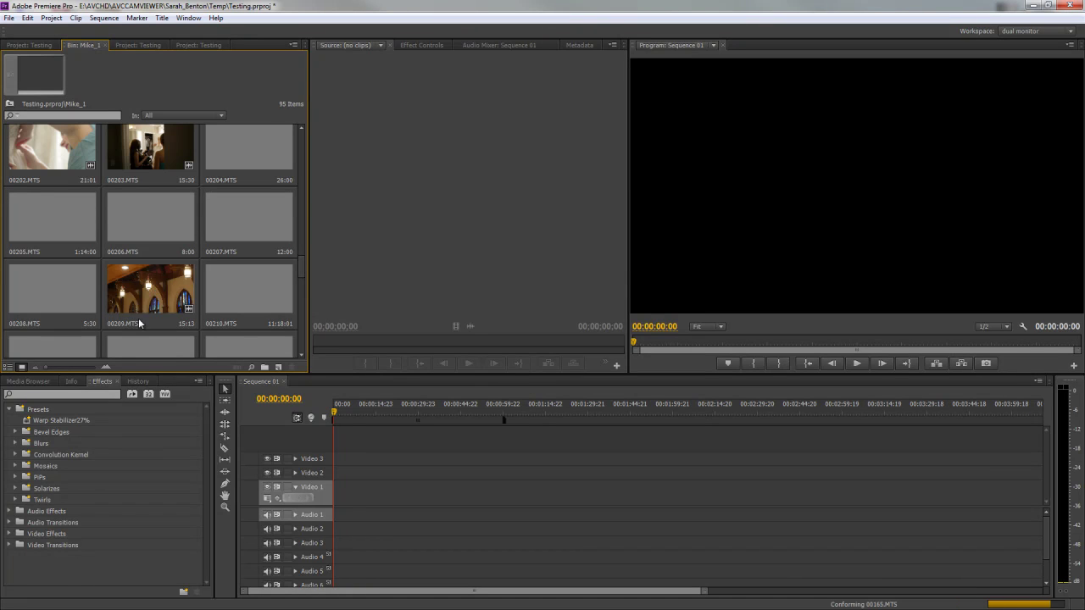
pyautogui.scroll(-1, 147, 213)
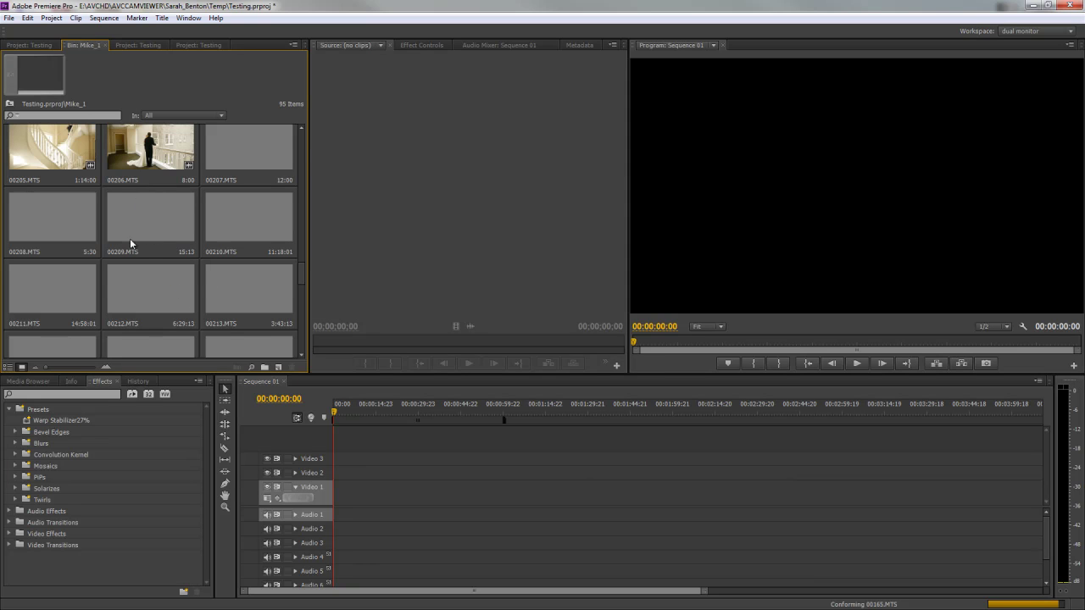
pyautogui.scroll(-2, 149, 262)
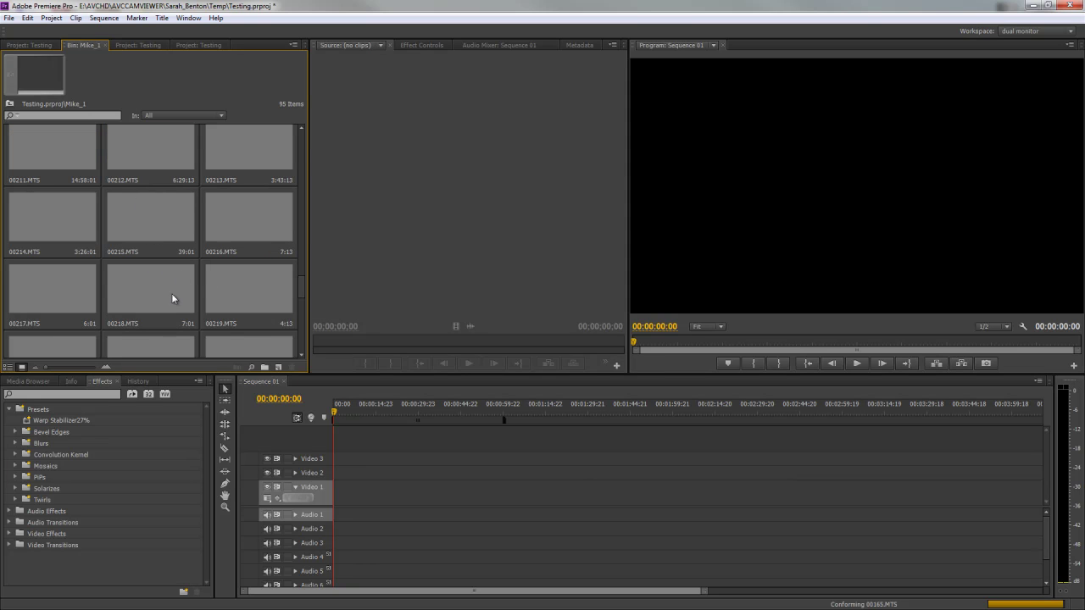
pyautogui.scroll(1, 142, 264)
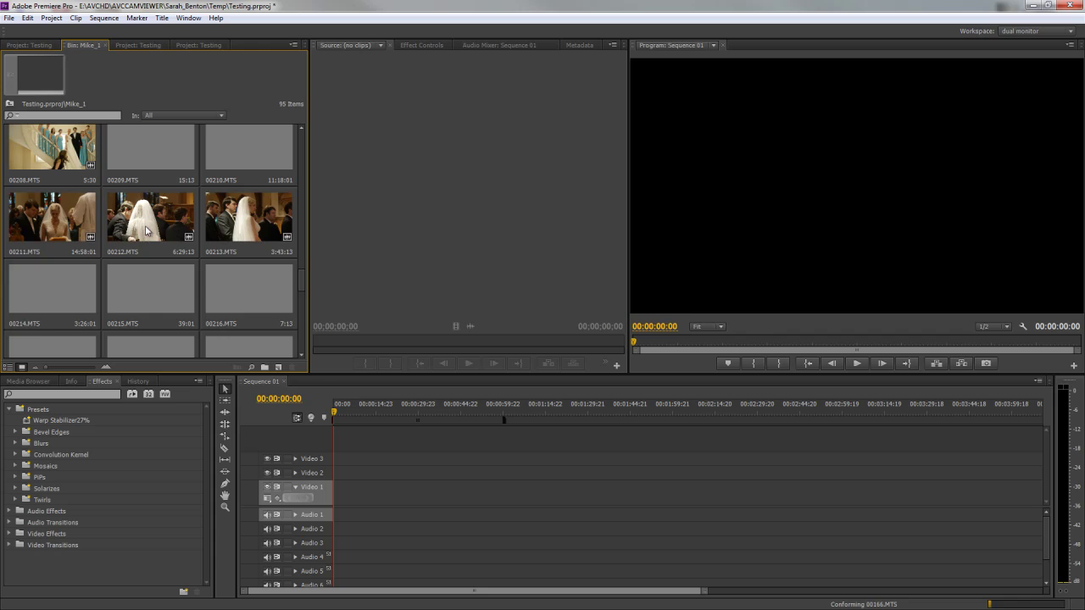
pyautogui.scroll(1, 258, 243)
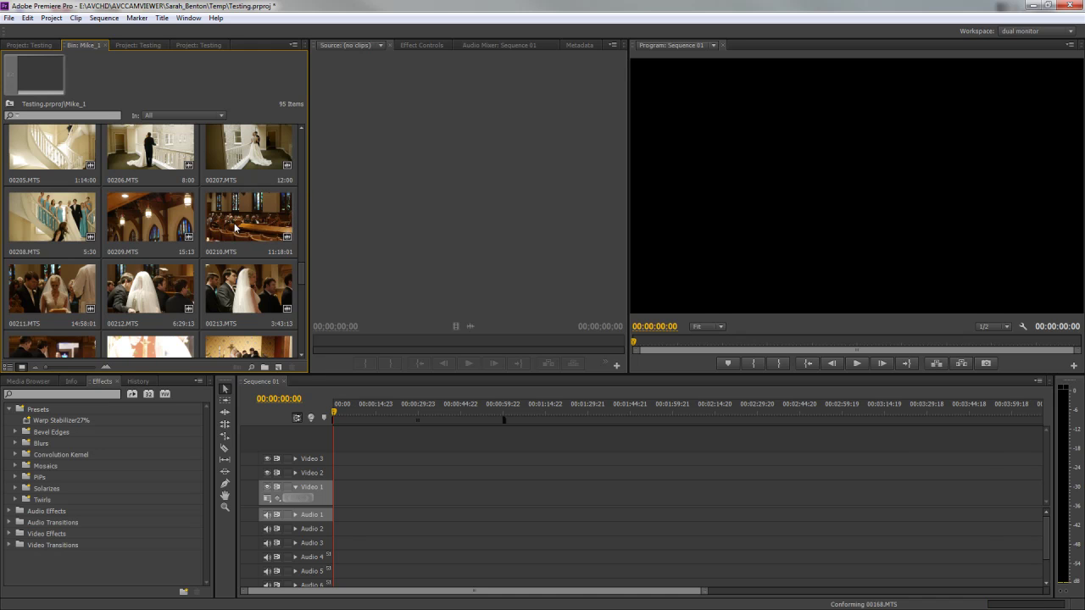
pyautogui.scroll(-1, 131, 301)
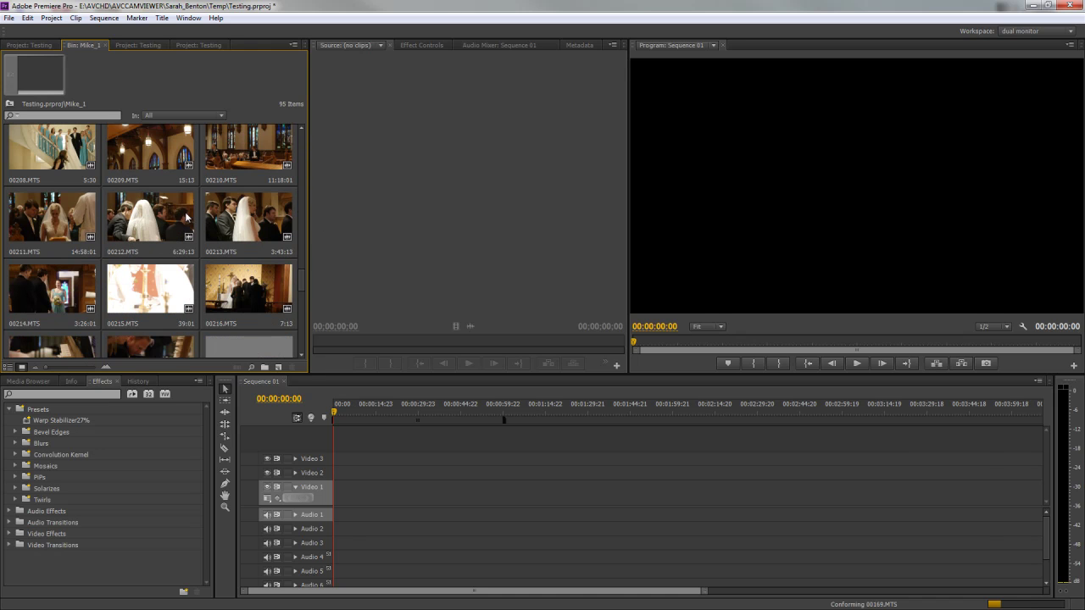
pyautogui.scroll(-1, 178, 283)
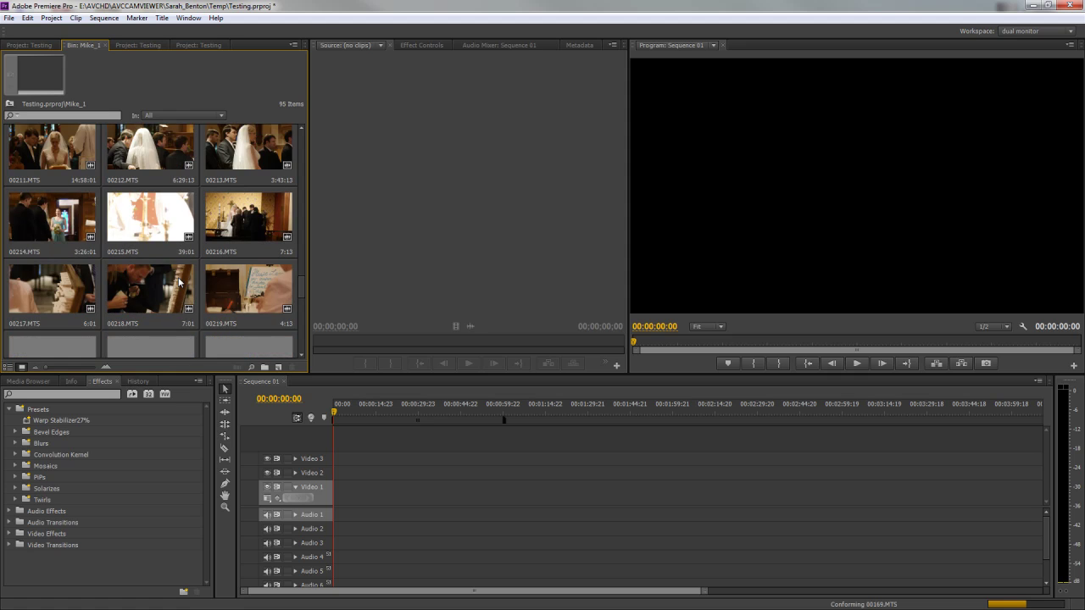
pyautogui.scroll(1, 179, 282)
pyautogui.scroll(-3, 179, 282)
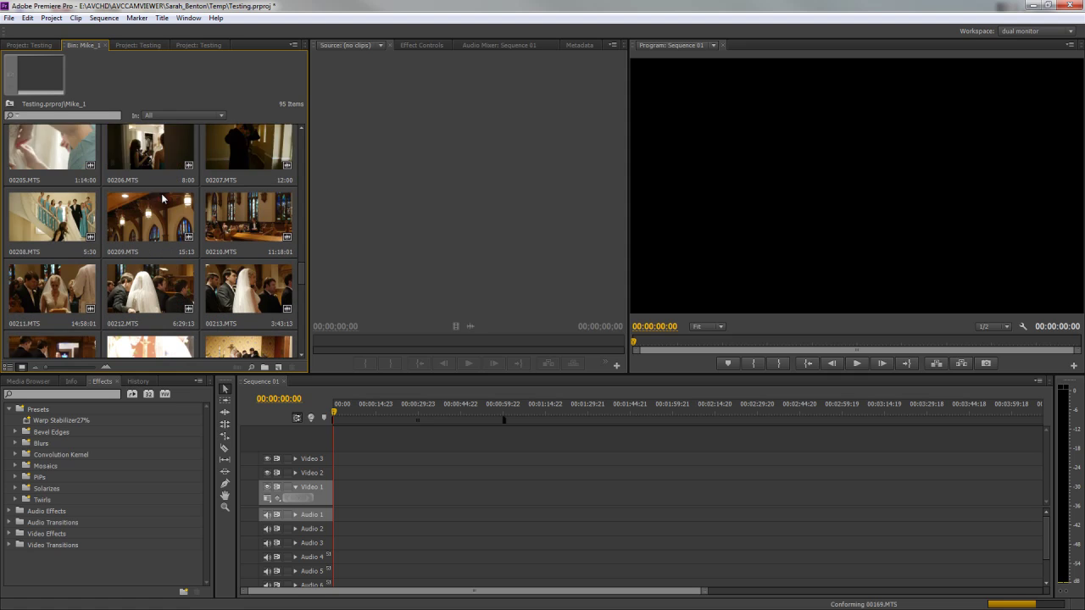
# Step: Return to Project: Testing, then in Explorer open the other client's Footage\Mike folder
pyautogui.click(34, 45)
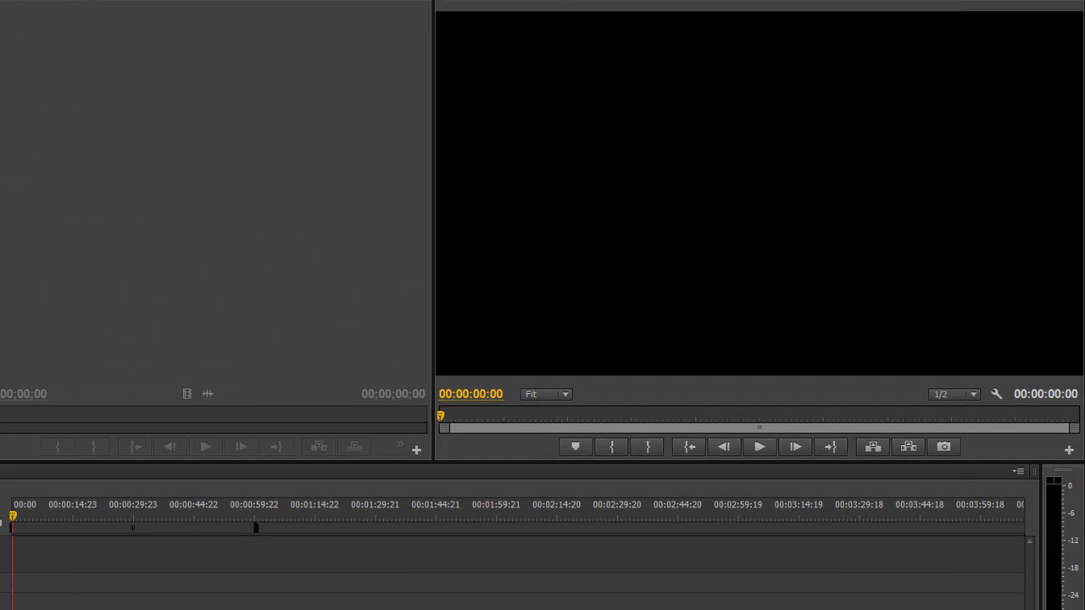
pyautogui.hotkey('alt', 'Tab')
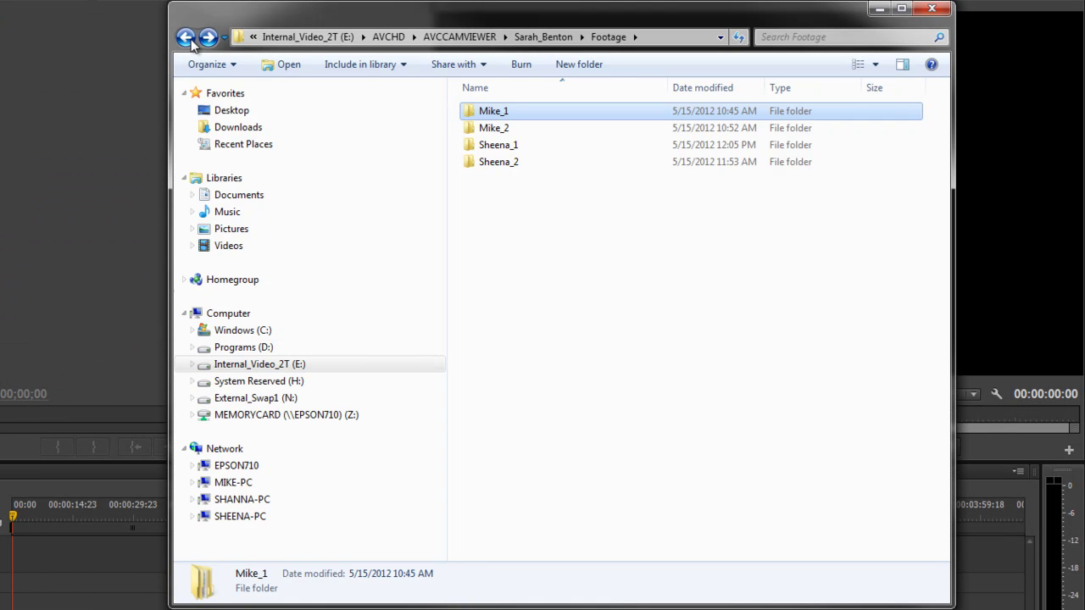
pyautogui.click(186, 37)
pyautogui.click(190, 41)
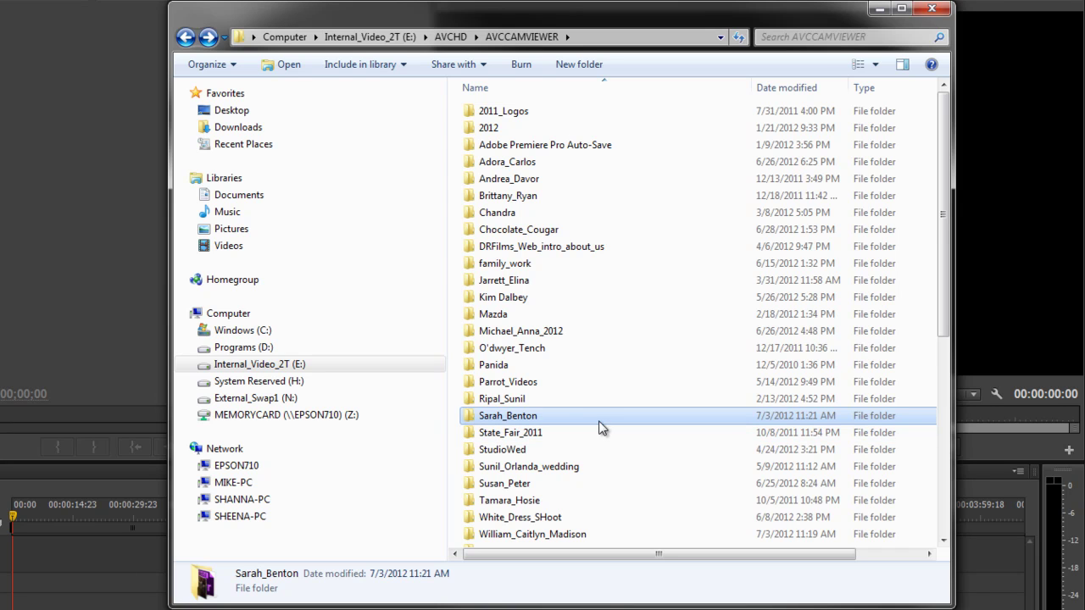
pyautogui.doubleClick(500, 165)
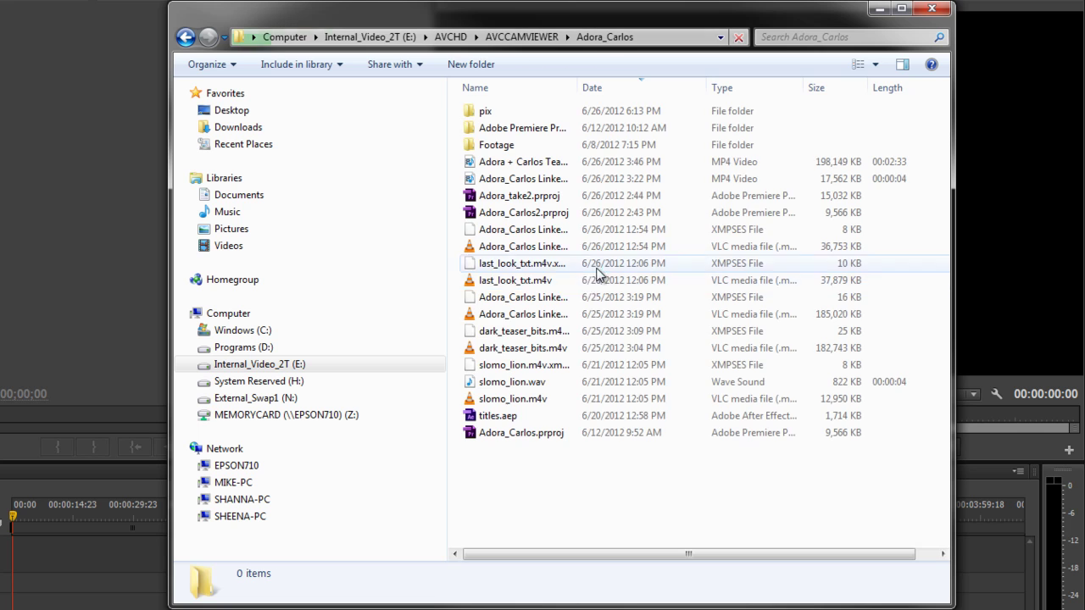
pyautogui.doubleClick(504, 144)
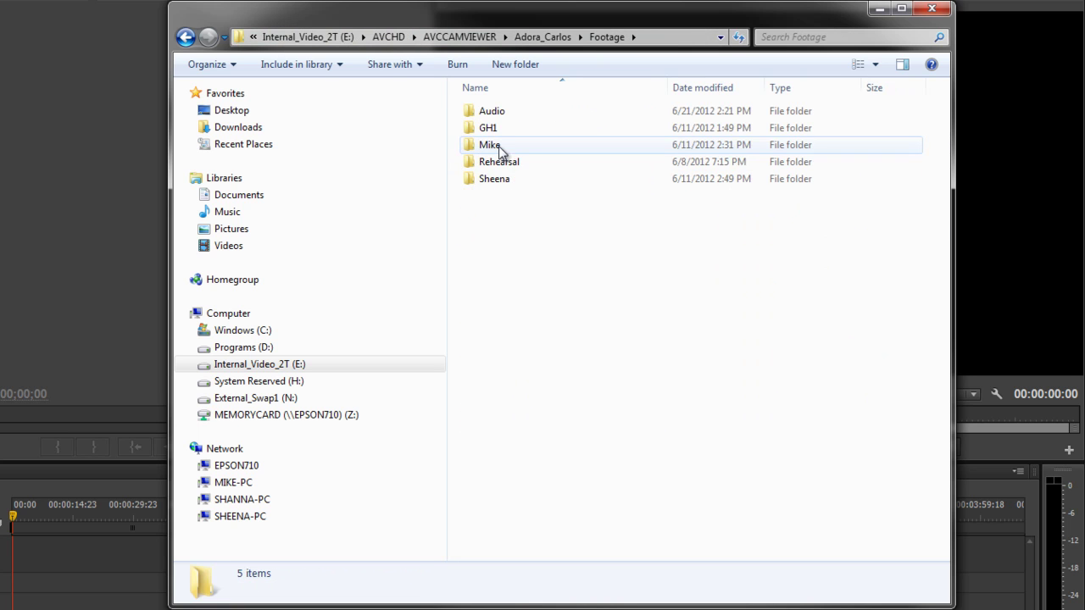
pyautogui.doubleClick(499, 145)
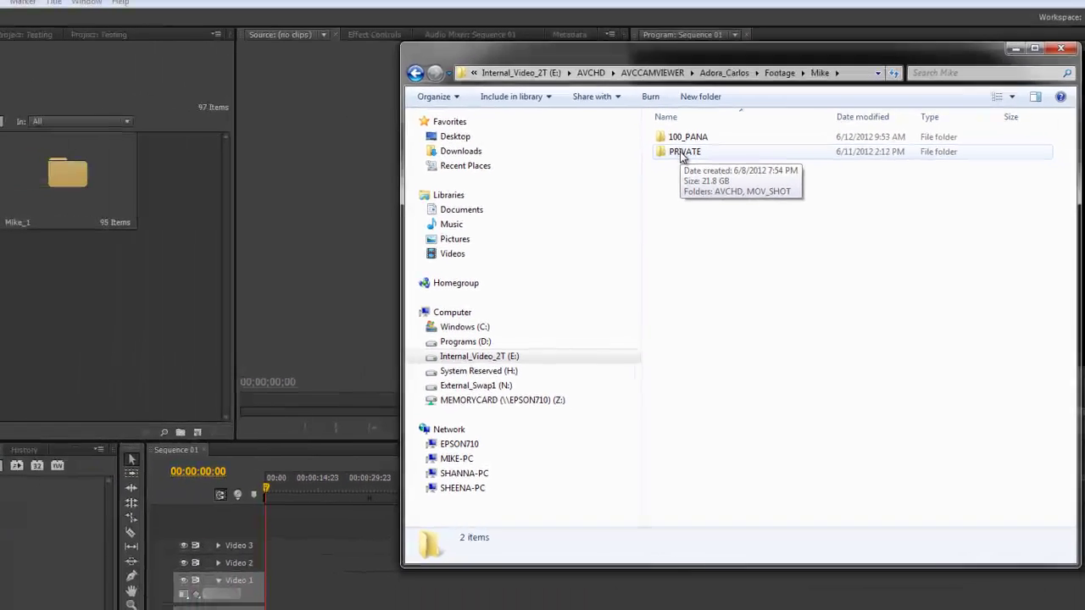
# Step: Drag the PRIVATE folder from Explorer into Premiere's Project panel to import it
pyautogui.moveTo(494, 132); pyautogui.dragTo(57, 288)
pyautogui.moveTo(309, 288); pyautogui.dragTo(47, 356)
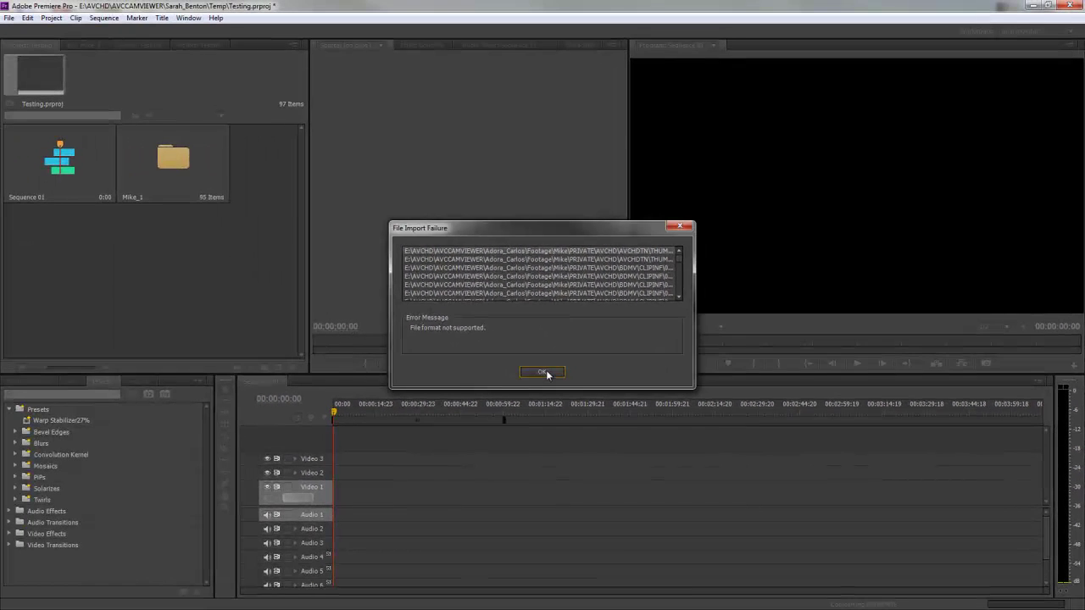
pyautogui.click(383, 473)
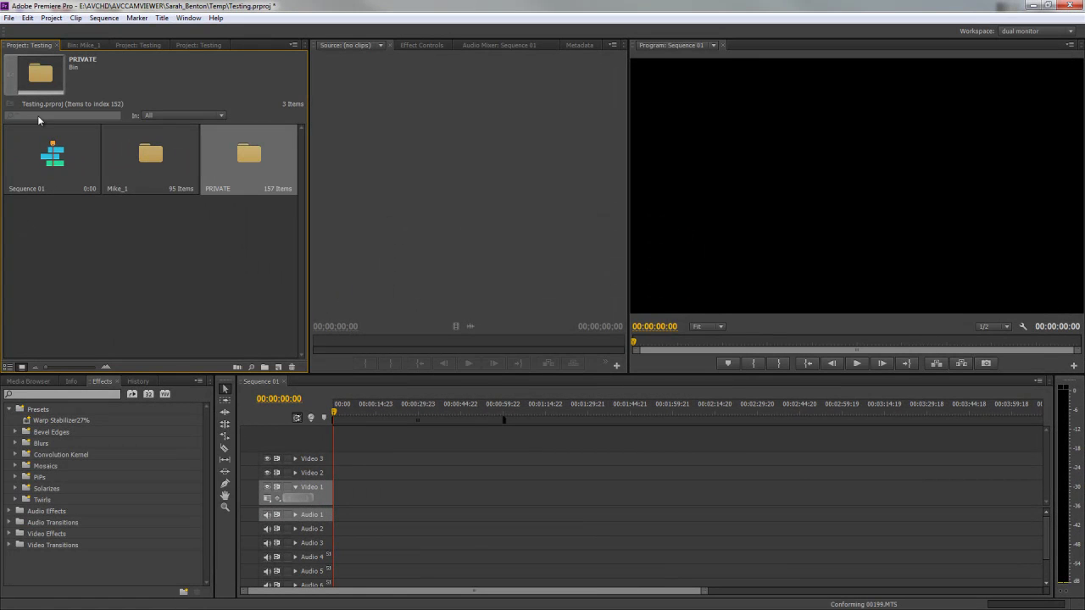
pyautogui.doubleClick(254, 160)
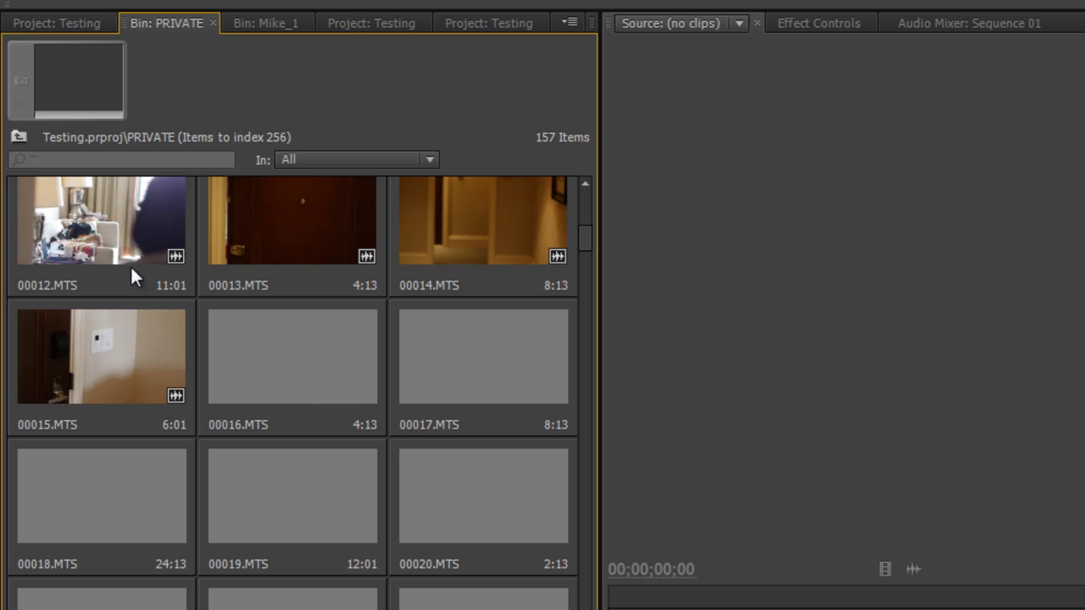
pyautogui.scroll(-5, 279, 386)
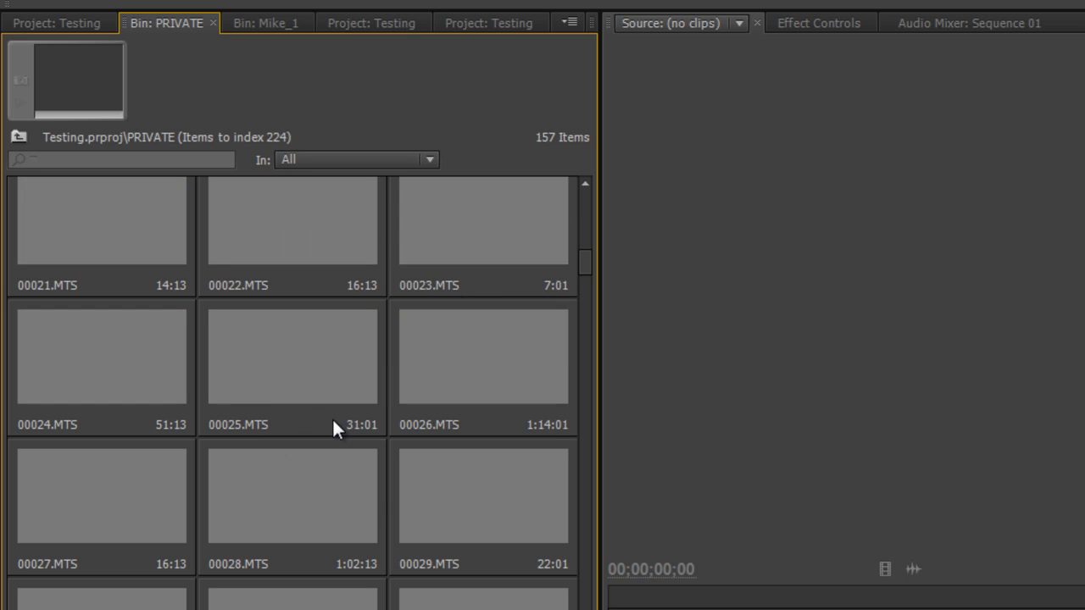
pyautogui.scroll(8, 343, 398)
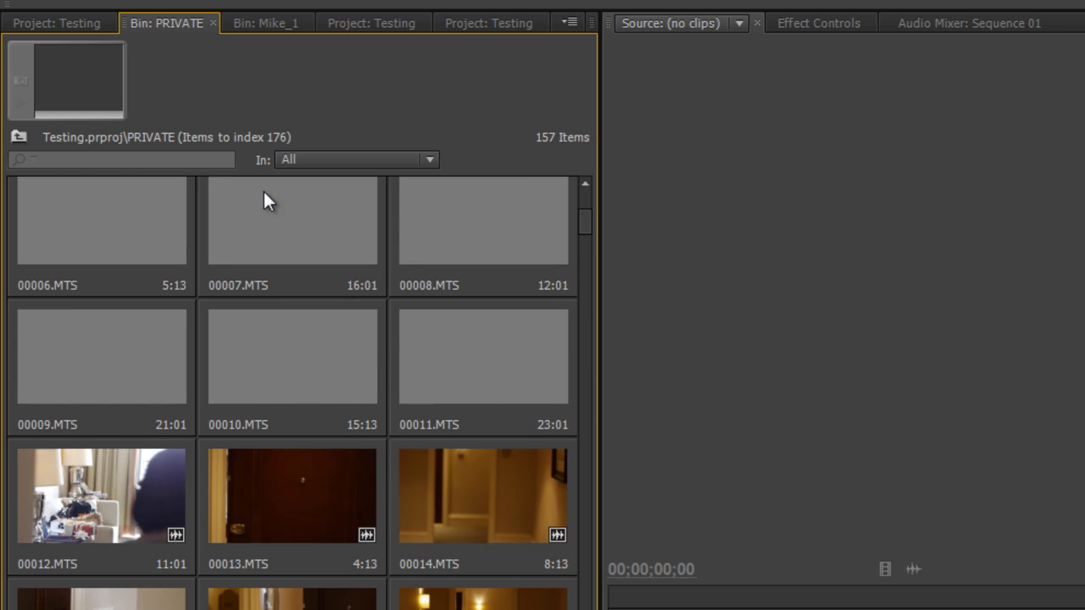
# Step: Show the project as a list with Mike_1 collapsed, then browse the Bin: Mike_1 thumbnails
pyautogui.click(90, 24)
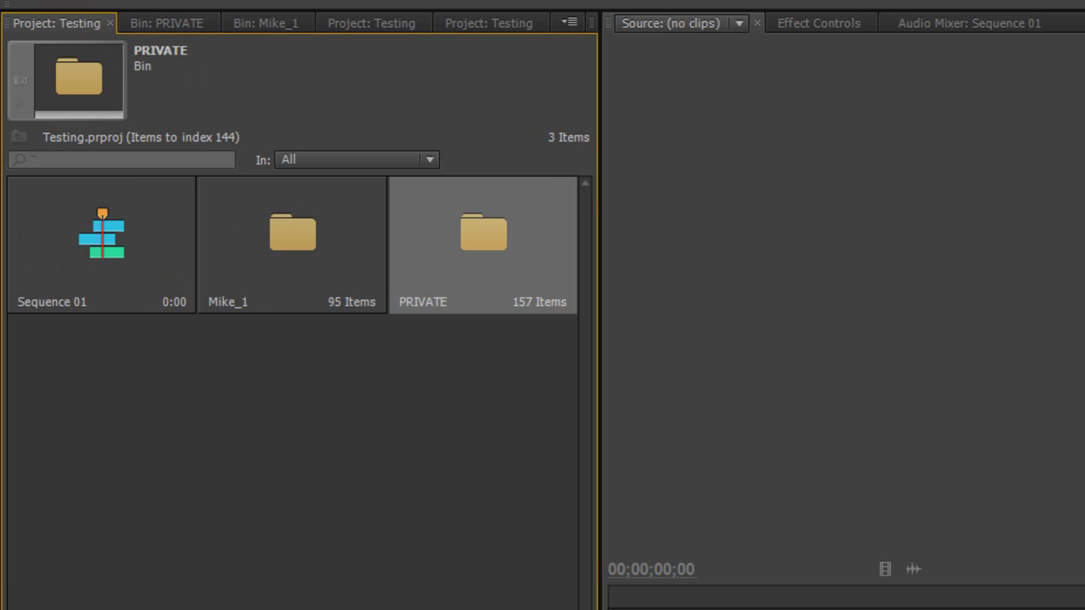
pyautogui.hotkey('ctrl', 'pageup')
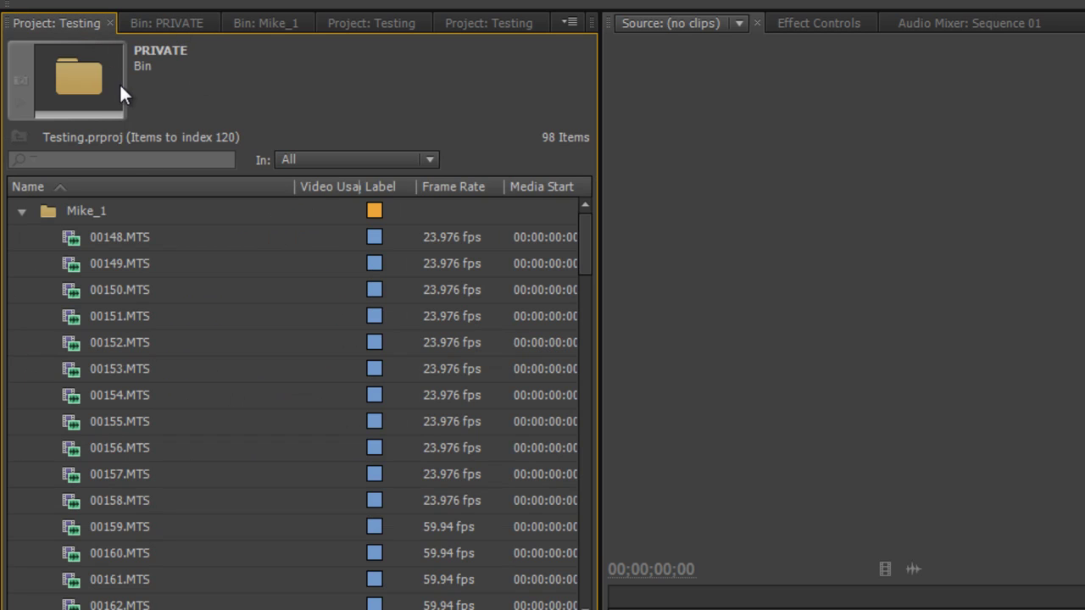
pyautogui.click(21, 212)
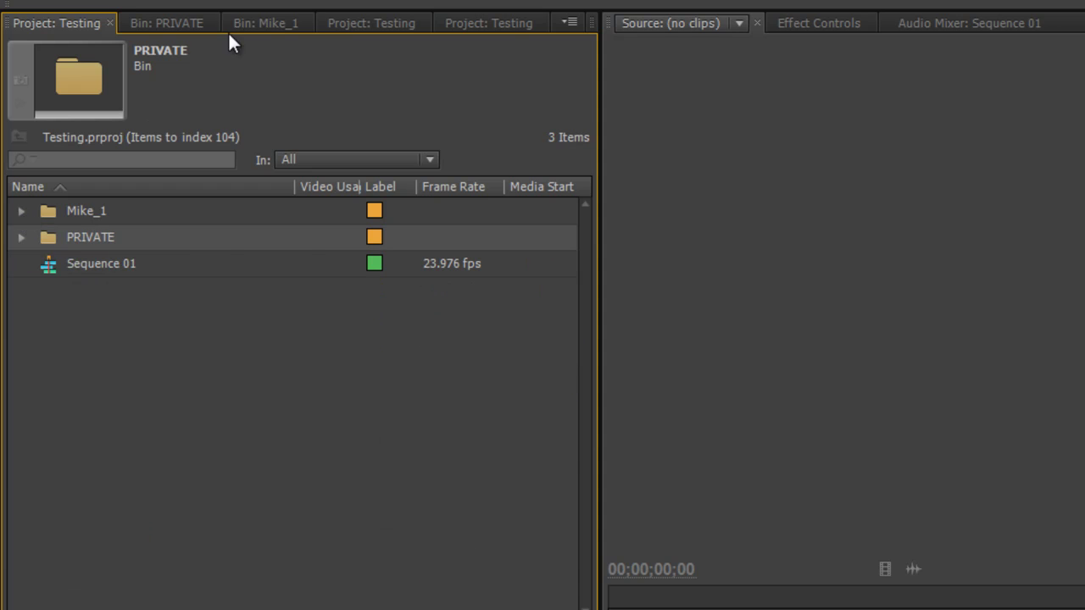
pyautogui.click(252, 23)
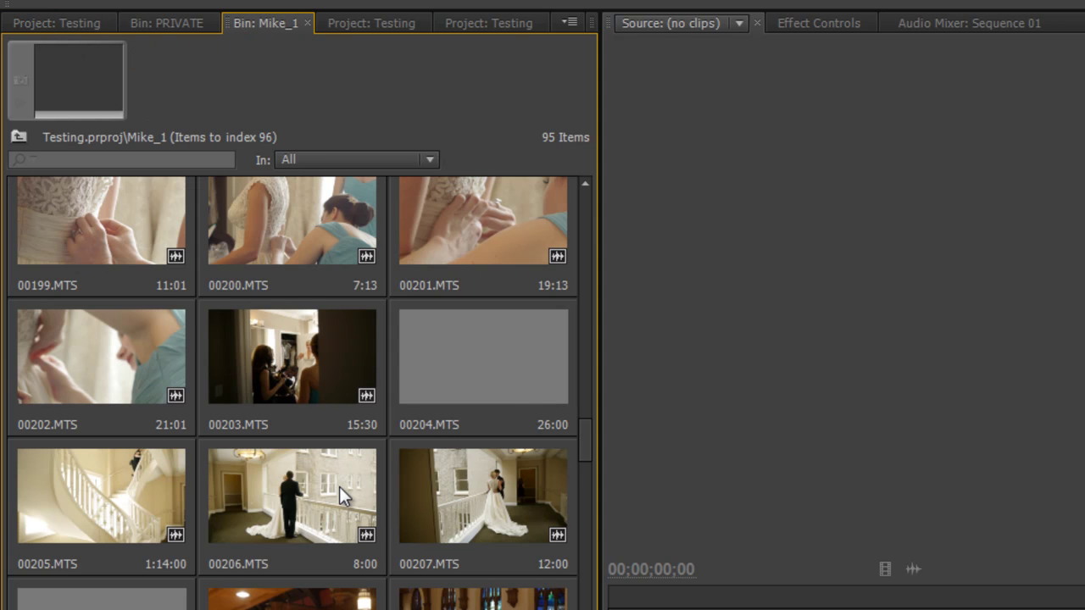
pyautogui.scroll(-2, 340, 491)
pyautogui.scroll(-1, 334, 503)
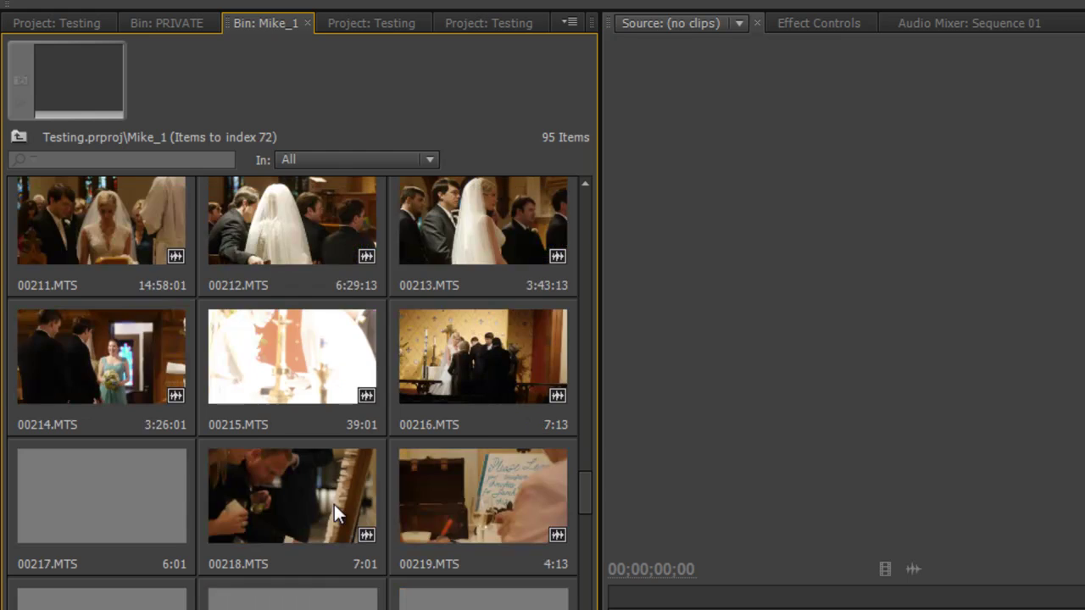
pyautogui.scroll(4, 334, 504)
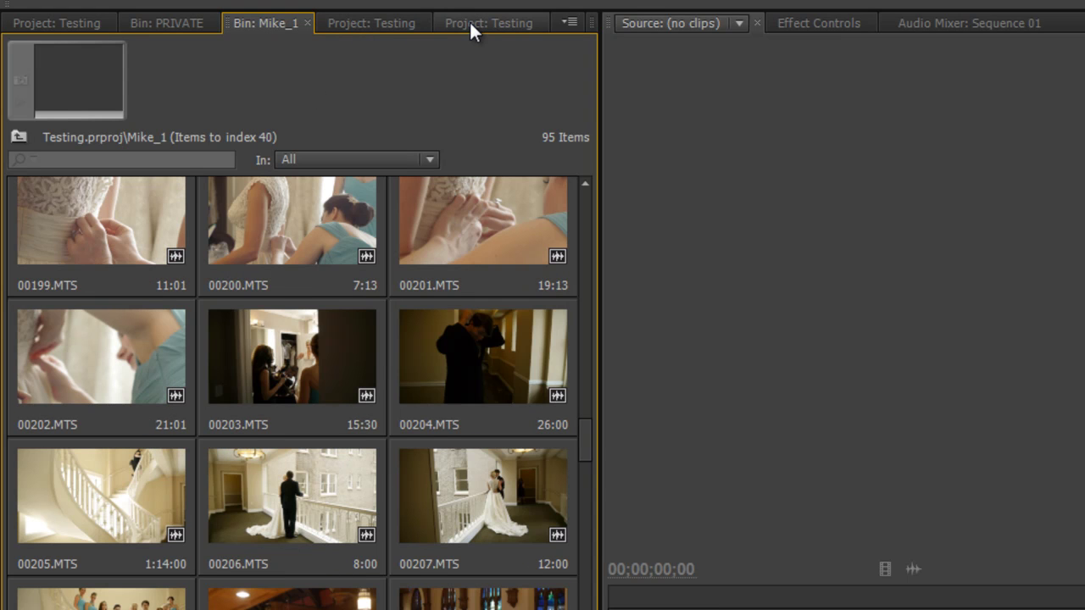
# Step: Switch to the Bin: PRIVATE tab and scroll its icon grid to locate 00072.MTS
pyautogui.click(170, 20)
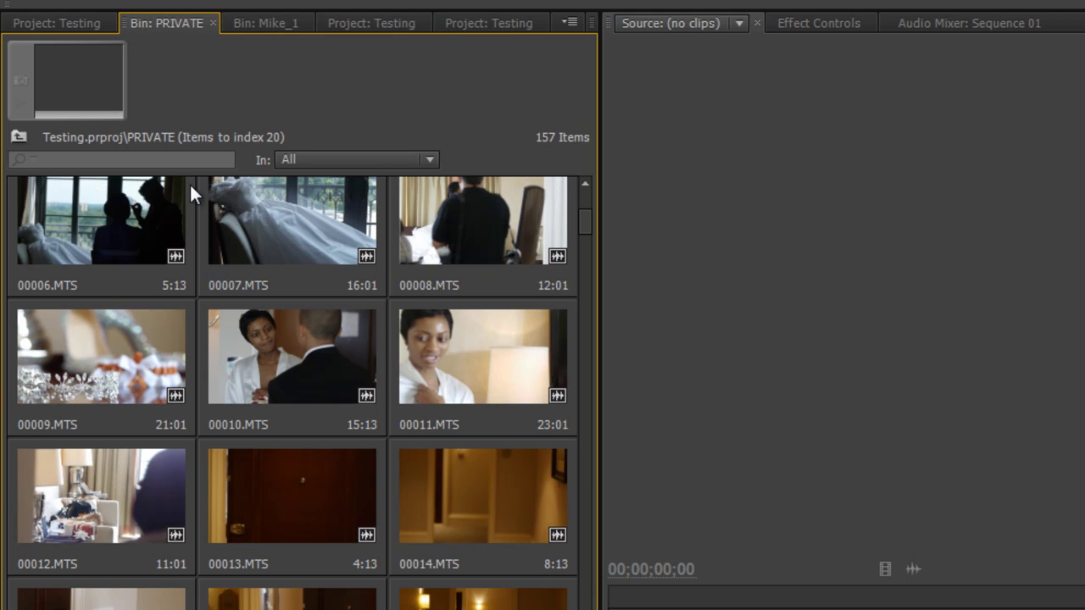
pyautogui.scroll(-3, 341, 425)
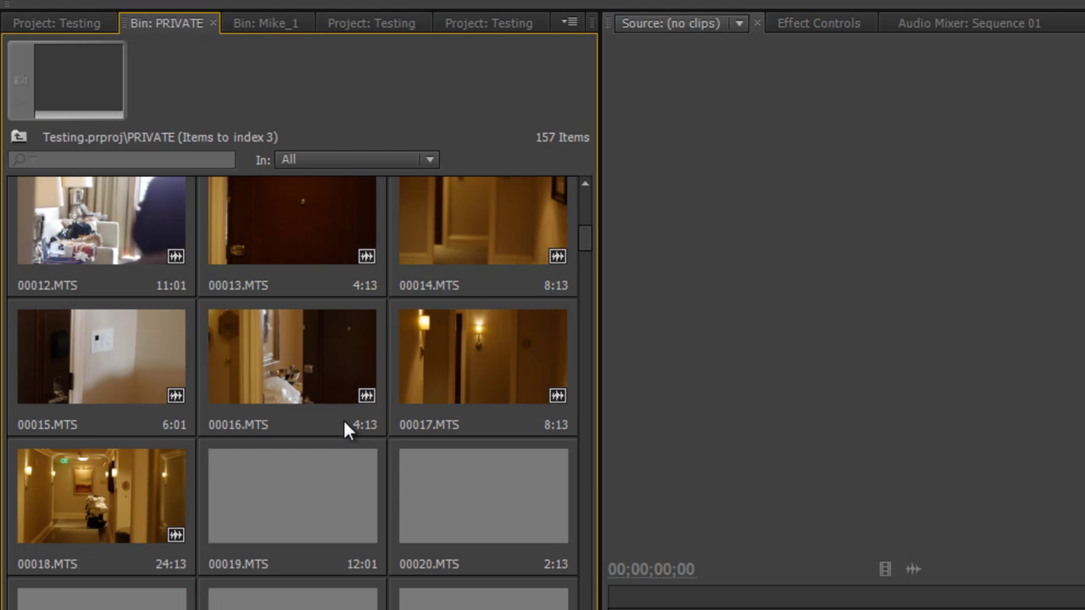
pyautogui.scroll(-8, 342, 492)
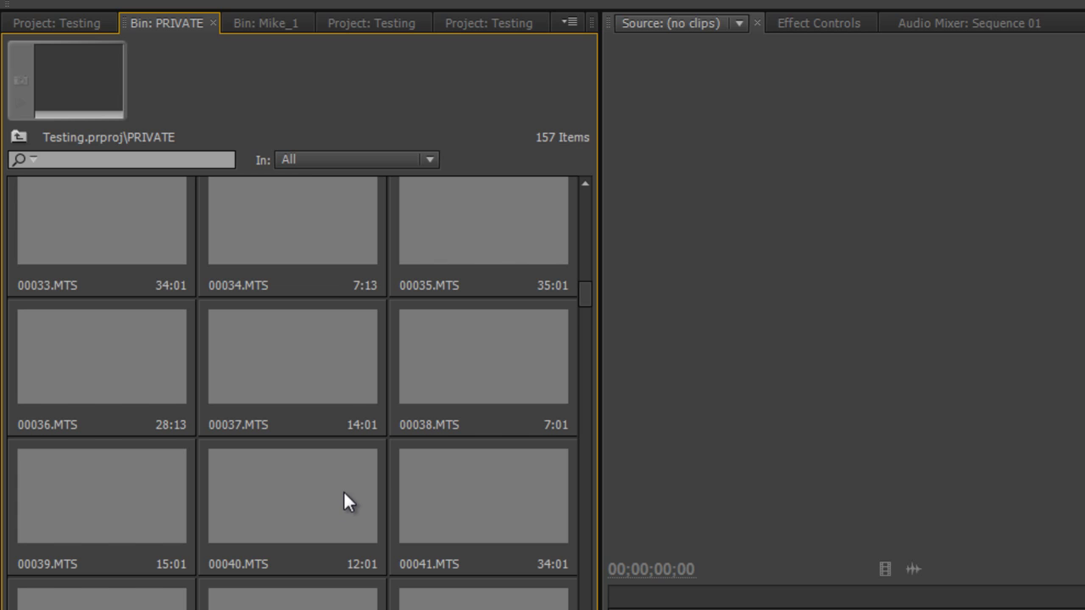
pyautogui.scroll(-3, 336, 450)
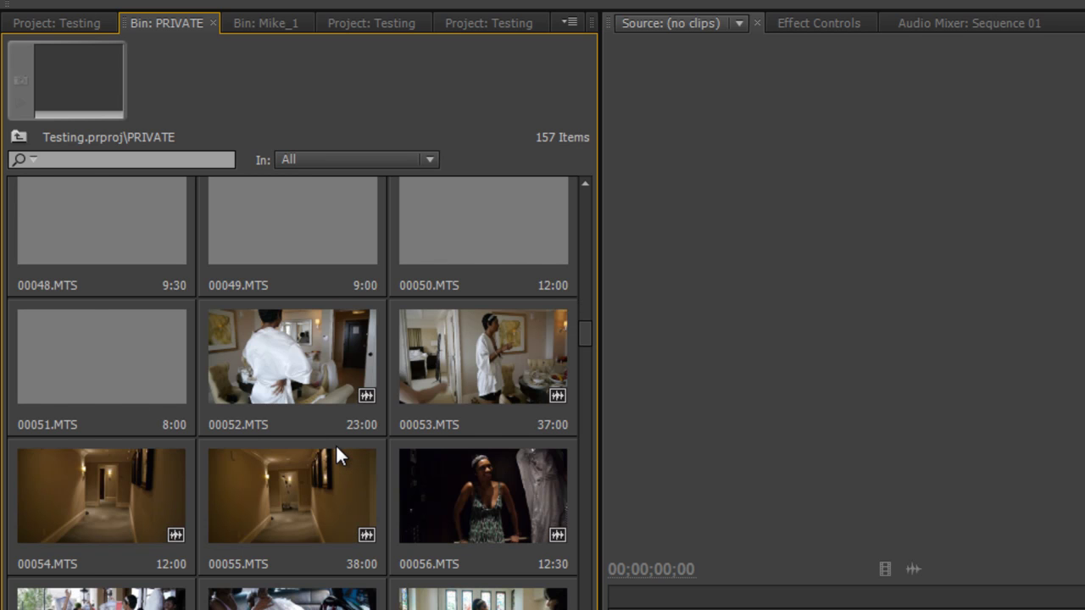
pyautogui.scroll(-3, 339, 449)
pyautogui.scroll(-5, 340, 454)
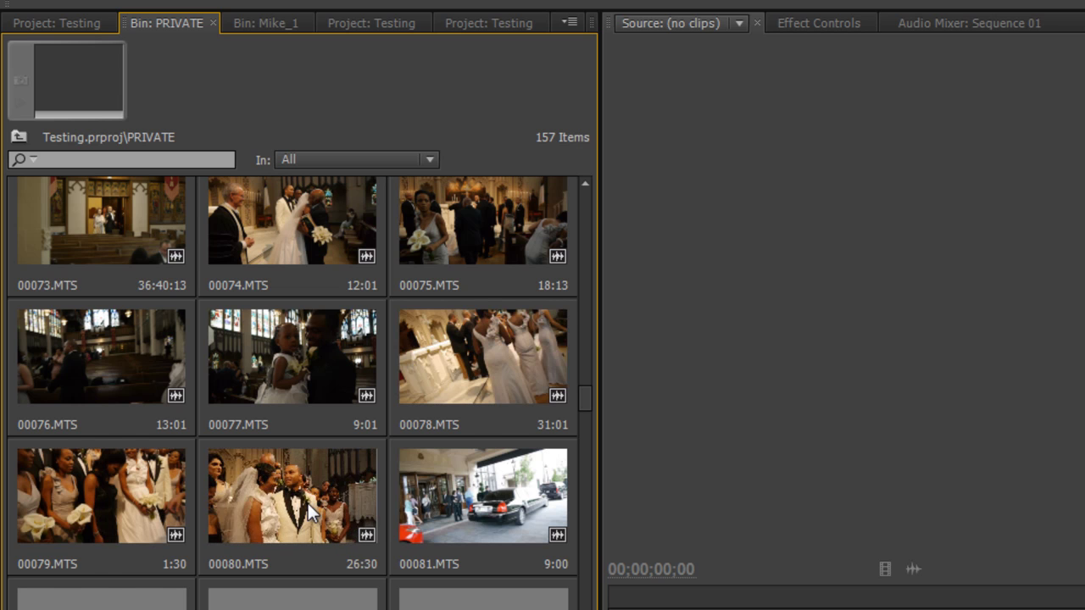
pyautogui.scroll(-1, 316, 501)
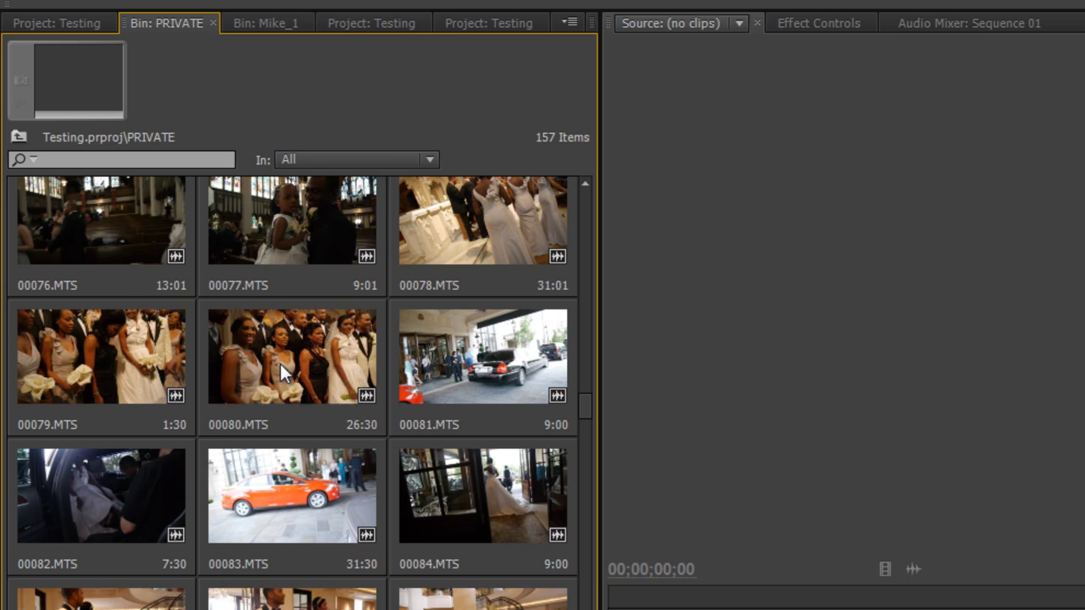
pyautogui.scroll(1, 293, 373)
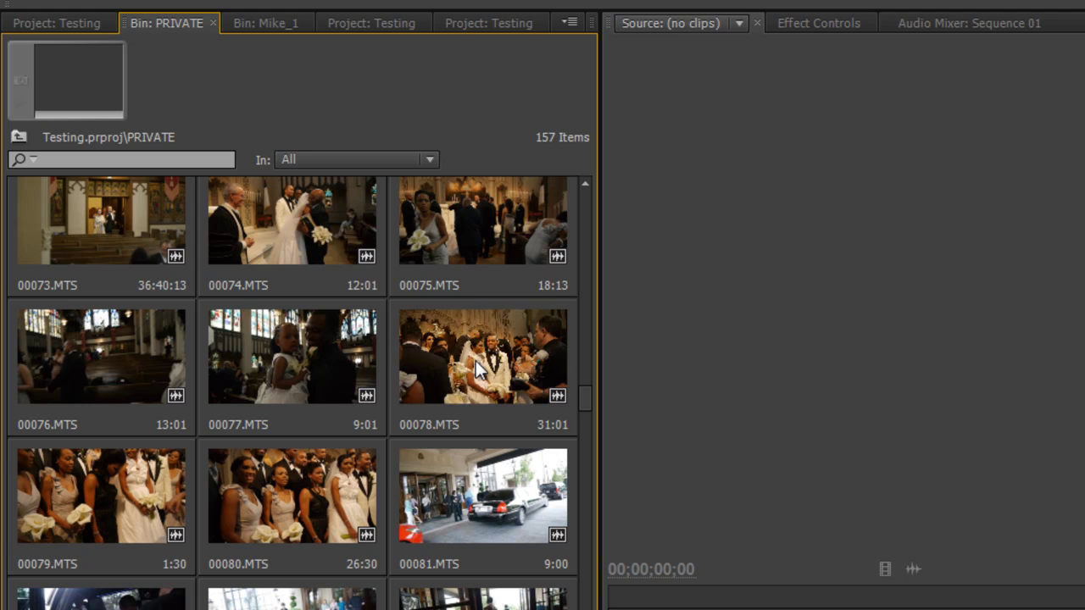
pyautogui.scroll(1, 492, 365)
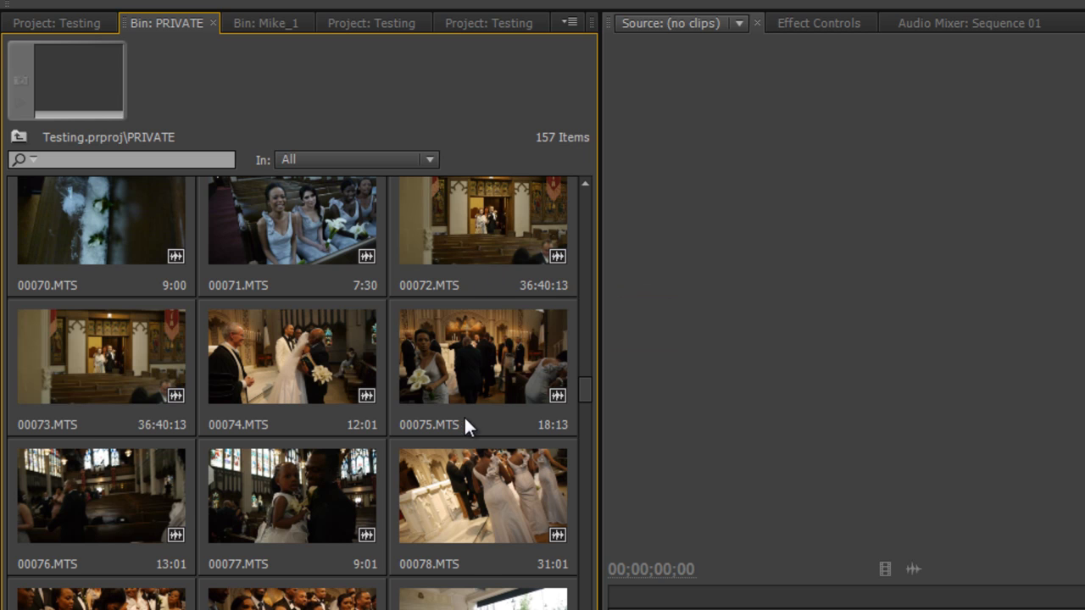
pyautogui.scroll(1, 484, 381)
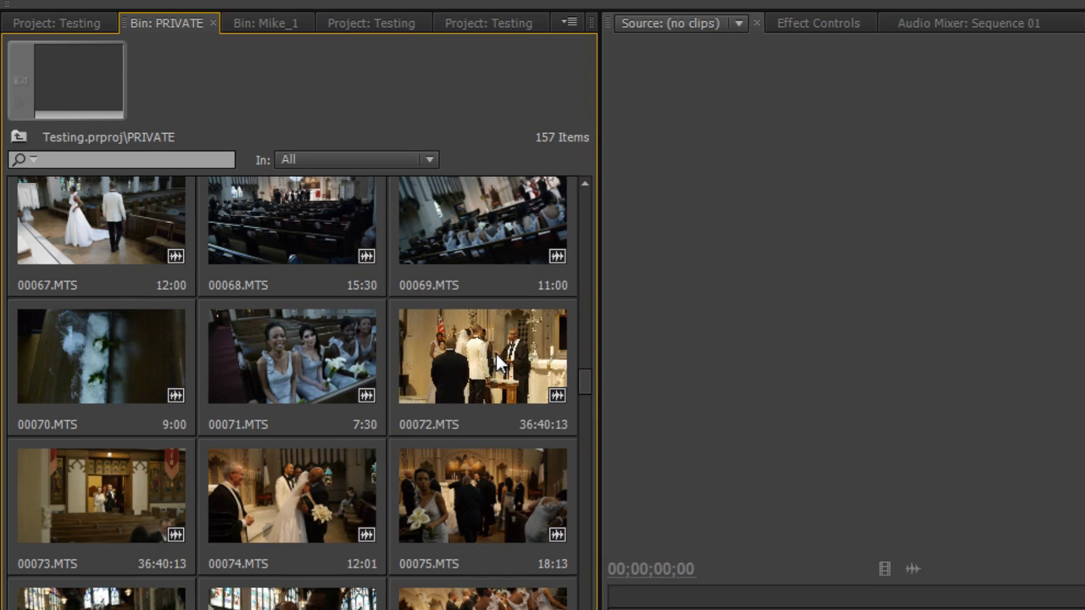
# Step: Place 00072.MTS on Sequence 01's Video 1 track and scrub frames near its 00:36:26 end
pyautogui.click(501, 356)
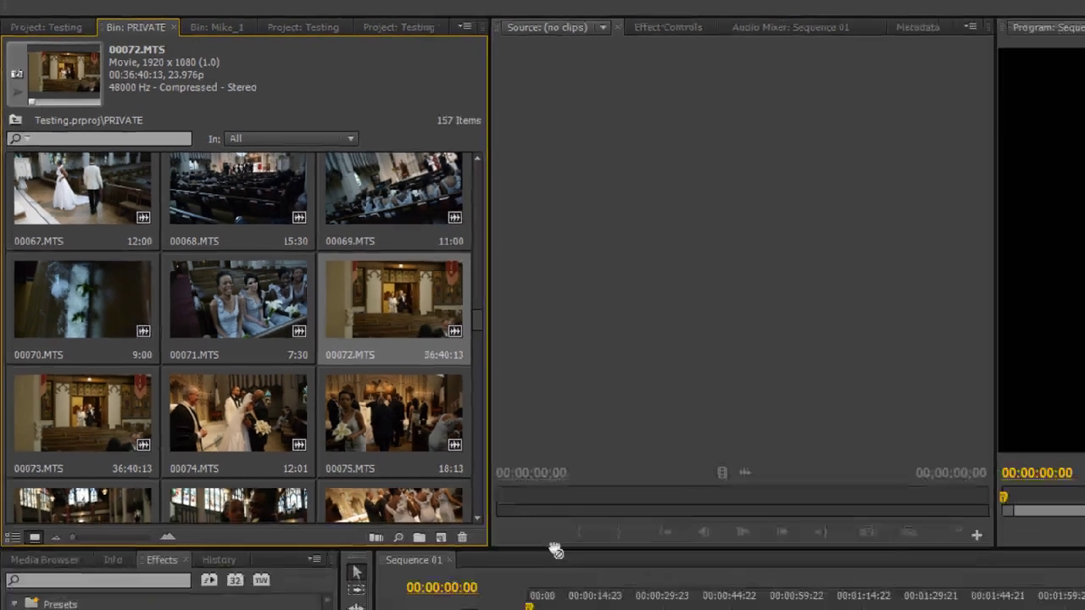
pyautogui.moveTo(555, 551); pyautogui.dragTo(345, 491)
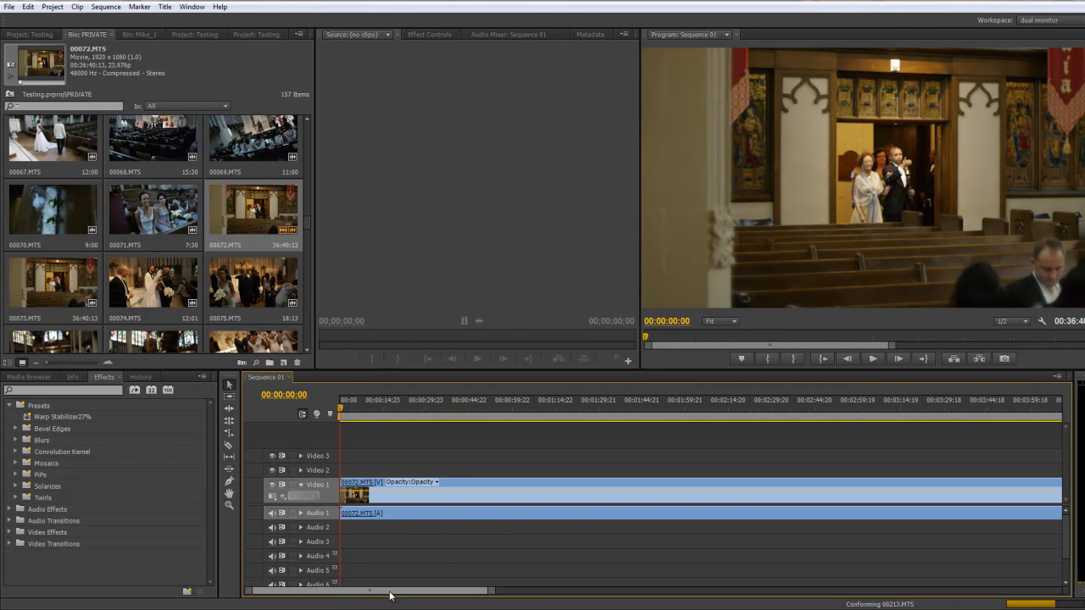
pyautogui.moveTo(390, 596); pyautogui.dragTo(839, 607)
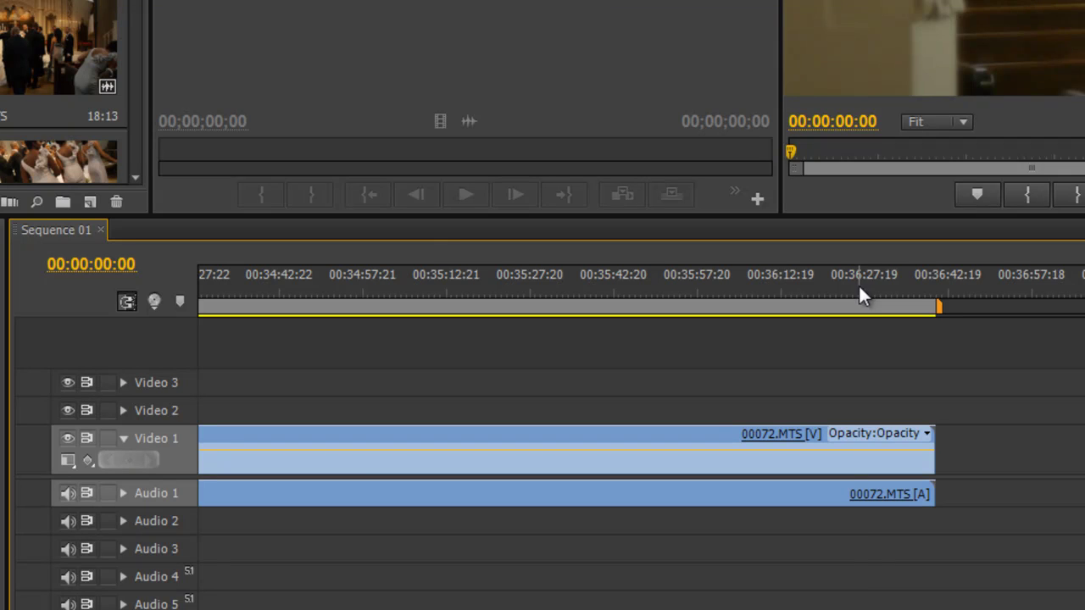
pyautogui.click(859, 289)
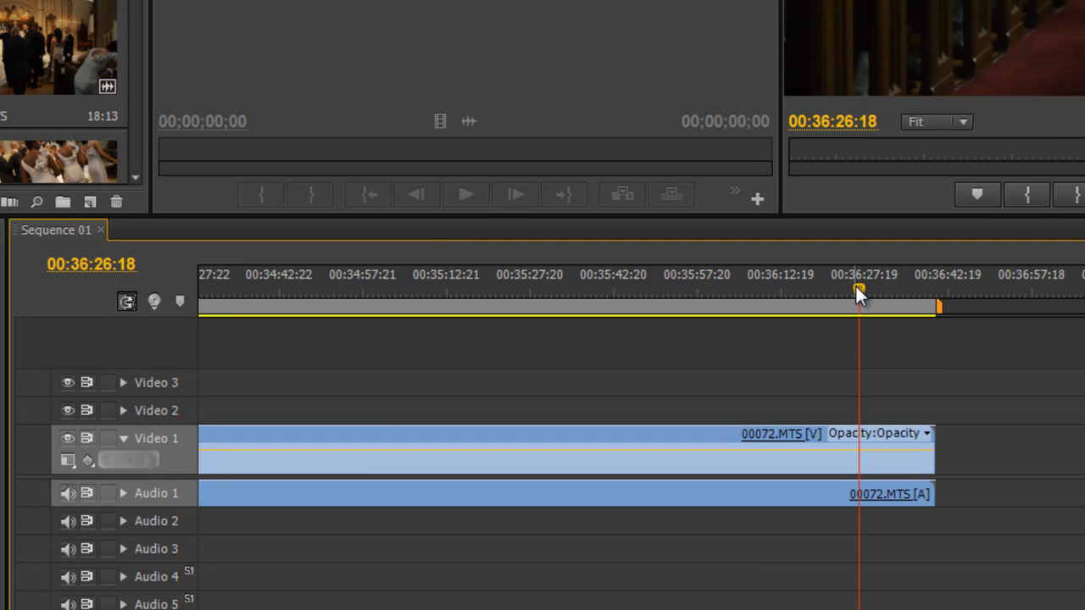
pyautogui.moveTo(860, 290)
pyautogui.mouseDown()
pyautogui.moveTo(930, 305)
pyautogui.moveTo(821, 297)
pyautogui.moveTo(873, 304)
pyautogui.moveTo(849, 305)
pyautogui.mouseUp()
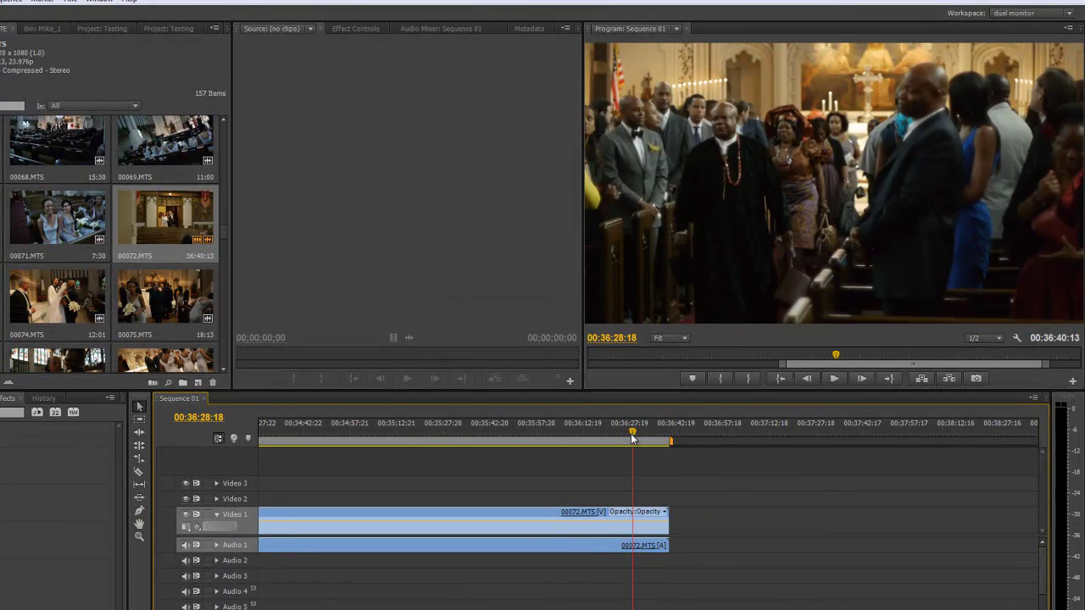
pyautogui.moveTo(632, 437); pyautogui.dragTo(595, 437)
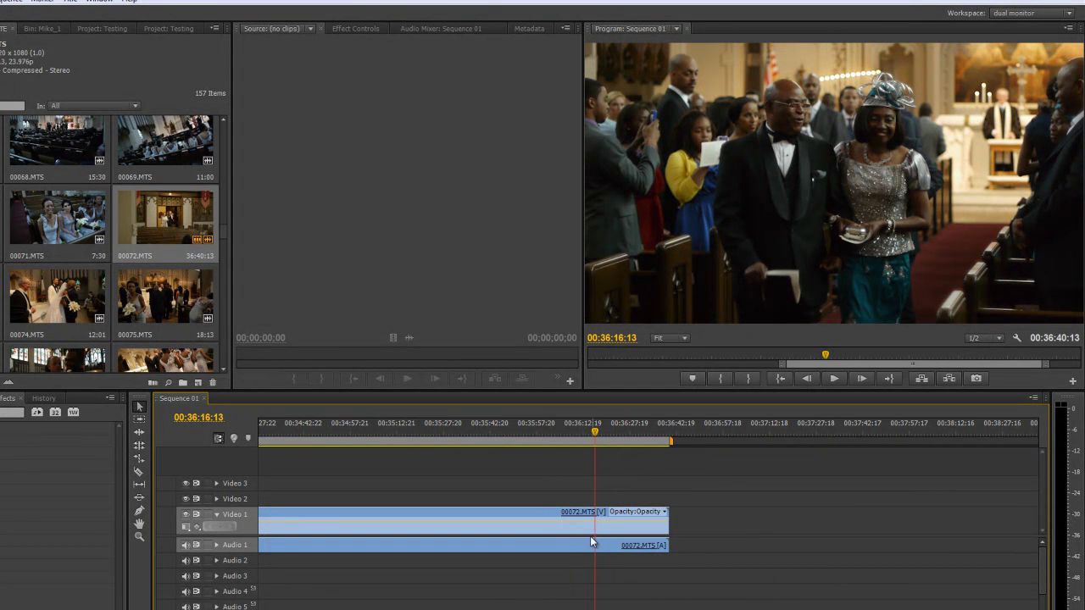
# Step: Move the playhead to just under 00:00:30 and play the sequence to about 00:00:33:05
pyautogui.scroll(10, 648, 517)
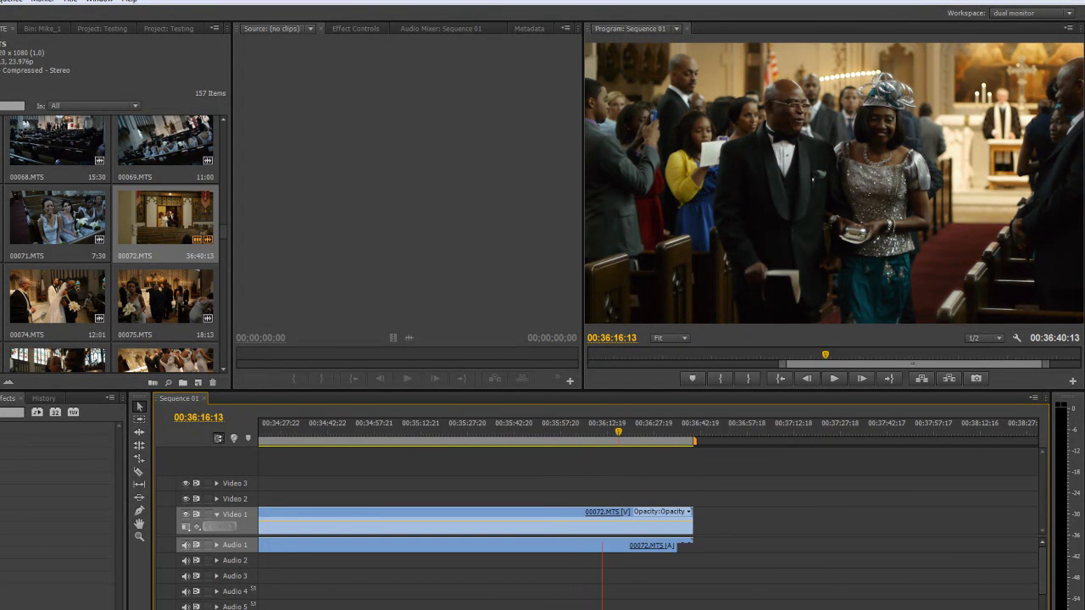
pyautogui.scroll(15, 649, 517)
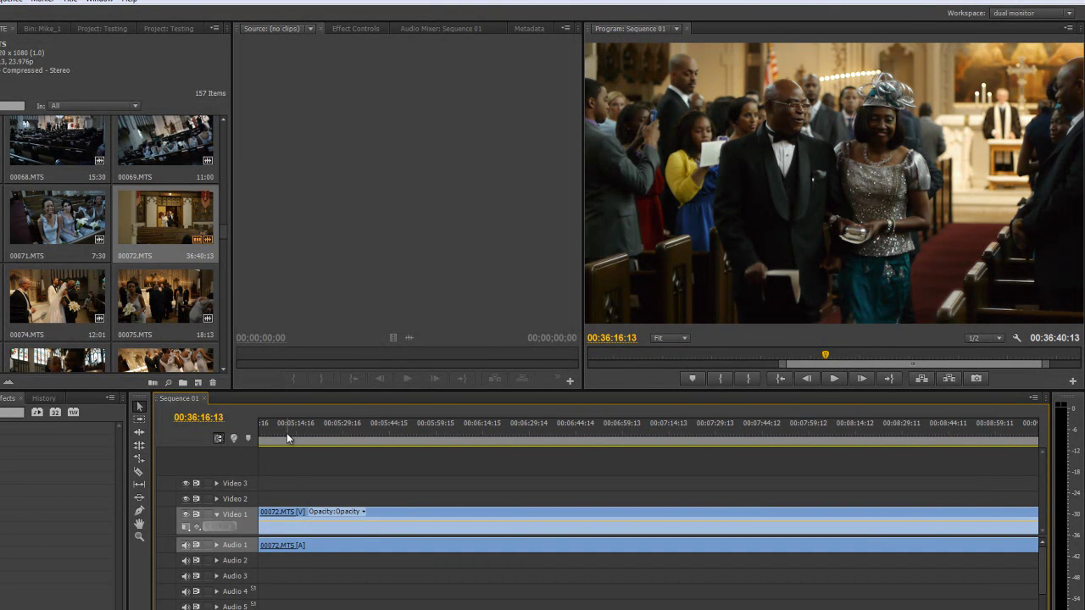
pyautogui.scroll(5, 286, 454)
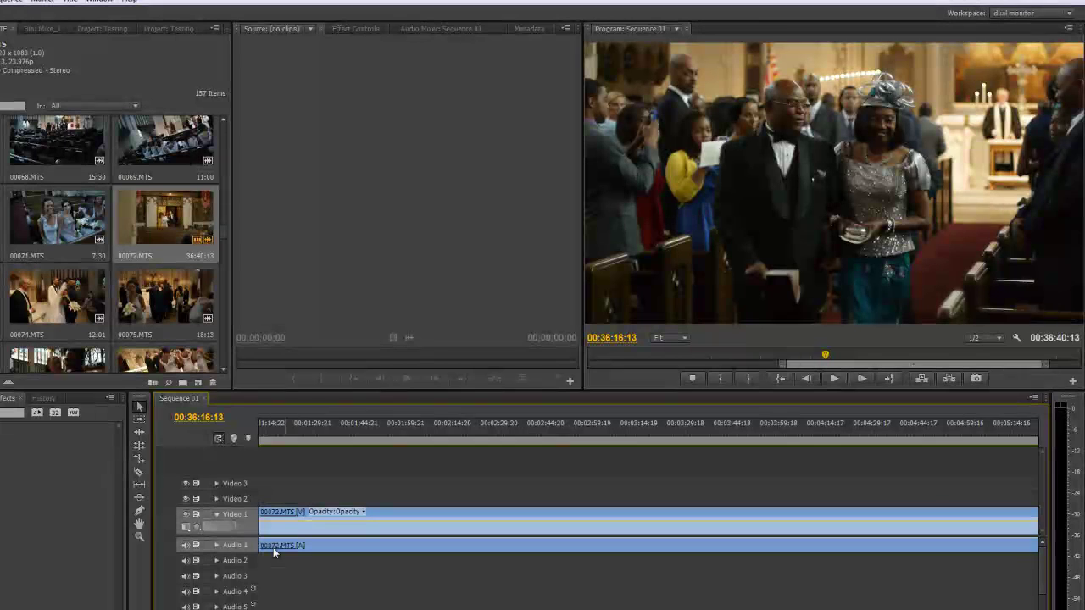
pyautogui.scroll(3, 293, 608)
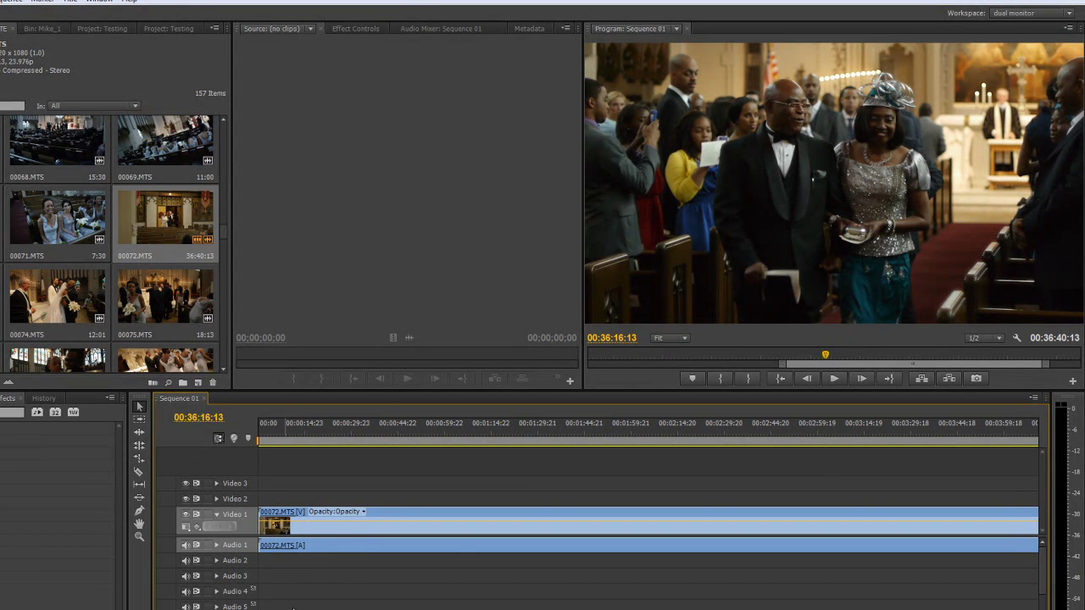
pyautogui.click(353, 435)
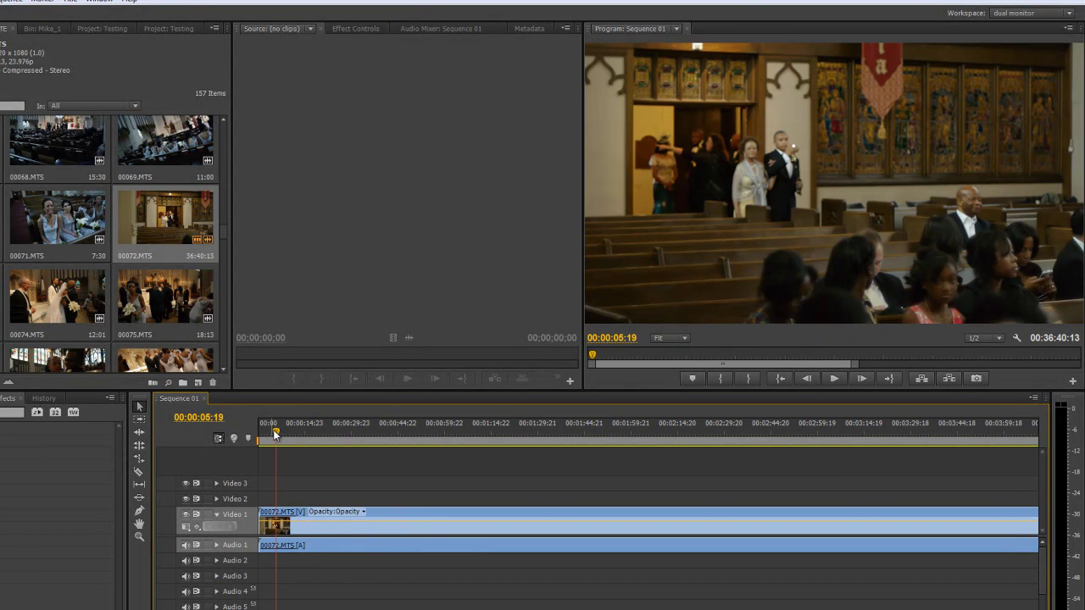
pyautogui.moveTo(366, 444)
pyautogui.mouseDown()
pyautogui.moveTo(381, 447)
pyautogui.moveTo(351, 456)
pyautogui.mouseUp()
pyautogui.press('space')
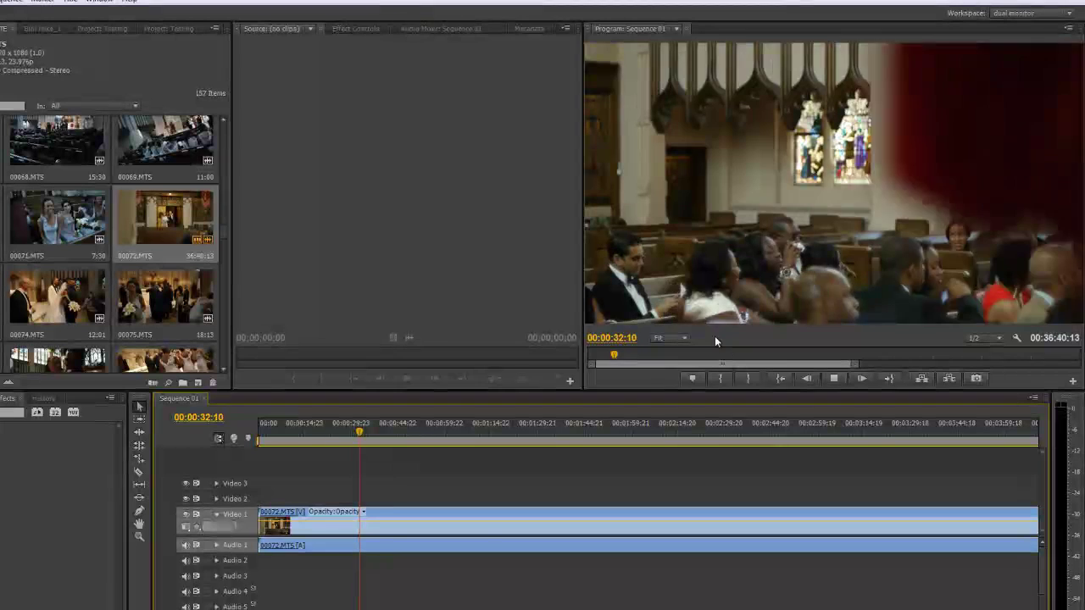
pyautogui.press('space')
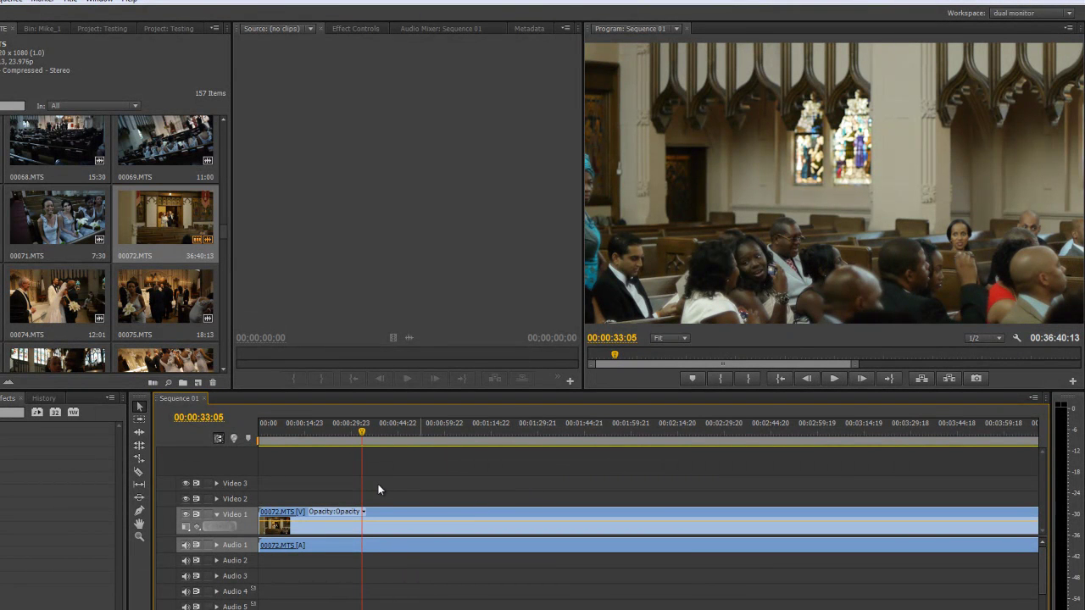